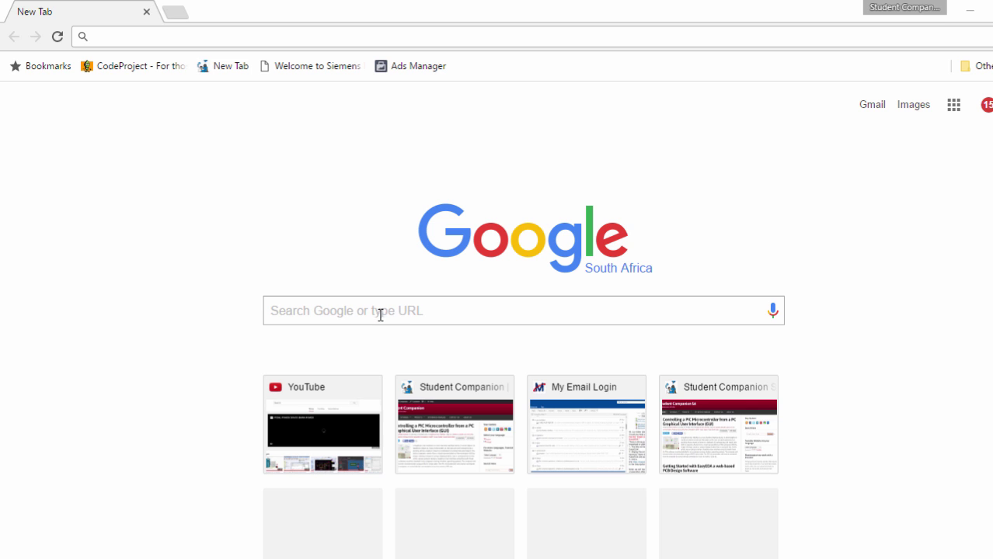
Google 'draw circuit' and scroll the results down to the EasyEDA link.
click(378, 313)
text(draw )
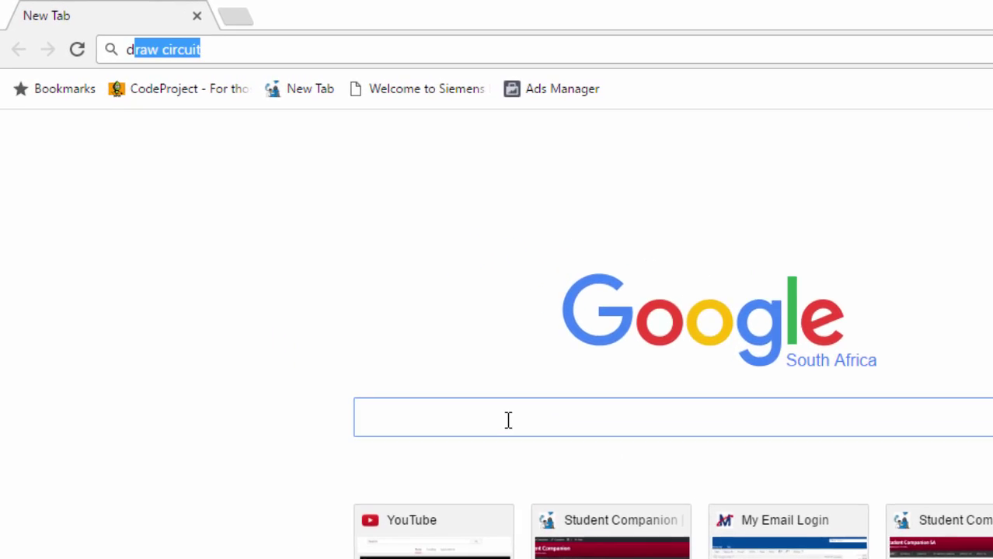
text(c)
key(Right)
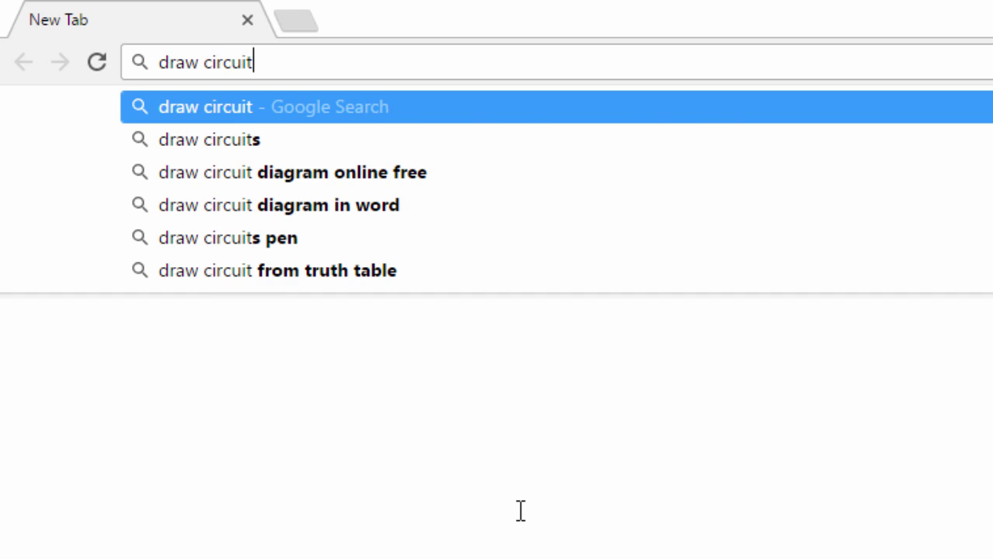
key(Return)
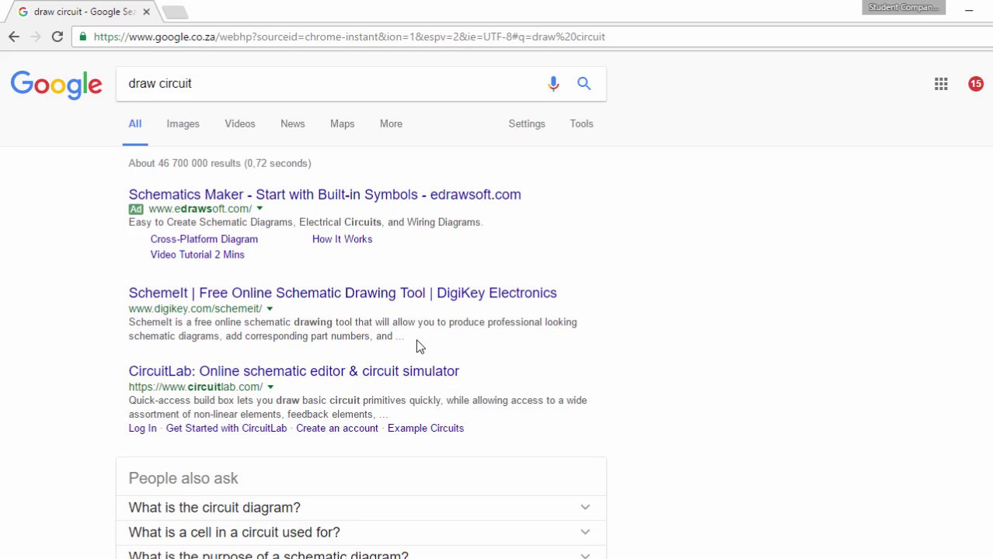
scroll(417, 347, down, 3)
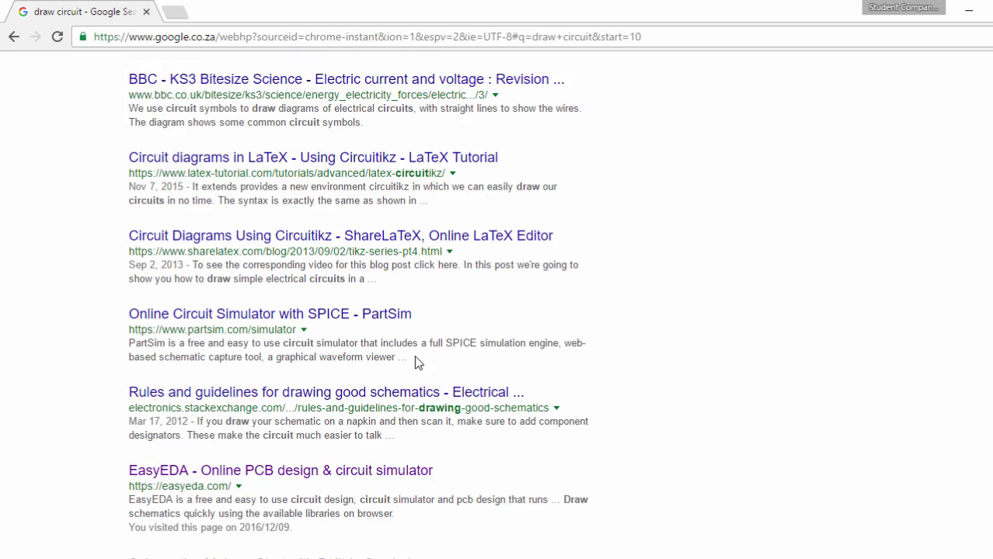
scroll(415, 362, down, 1)
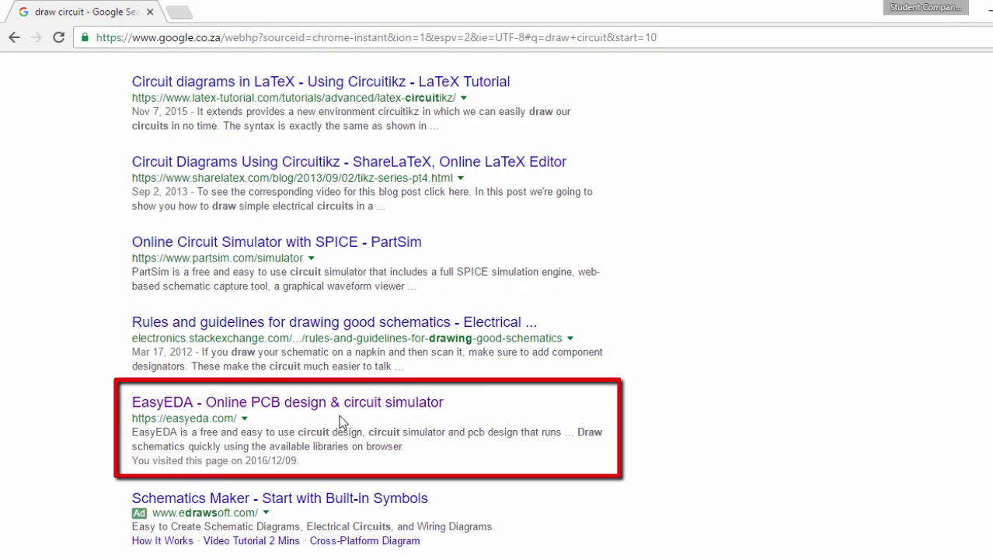
Open the EasyEDA result and launch the online editor with + New Project.
click(387, 406)
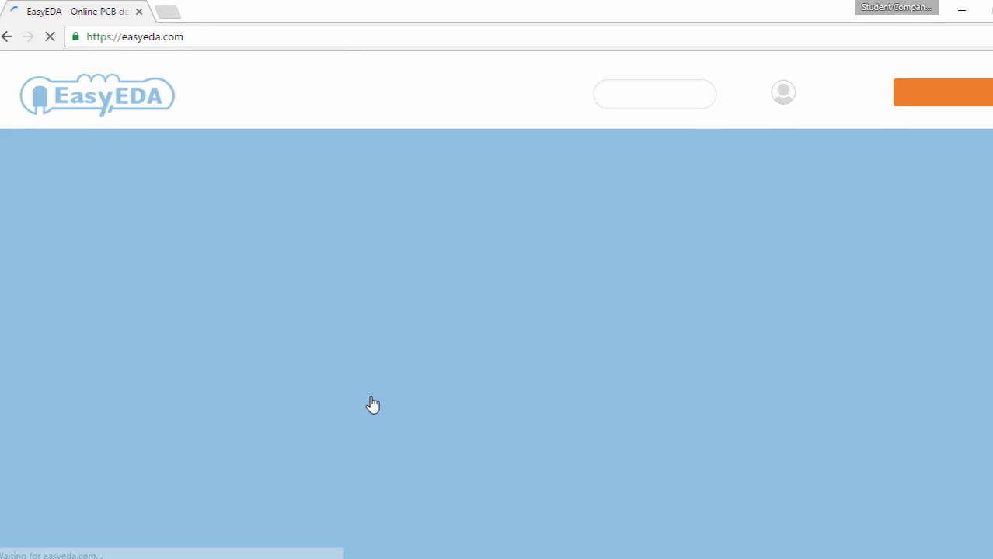
click(942, 101)
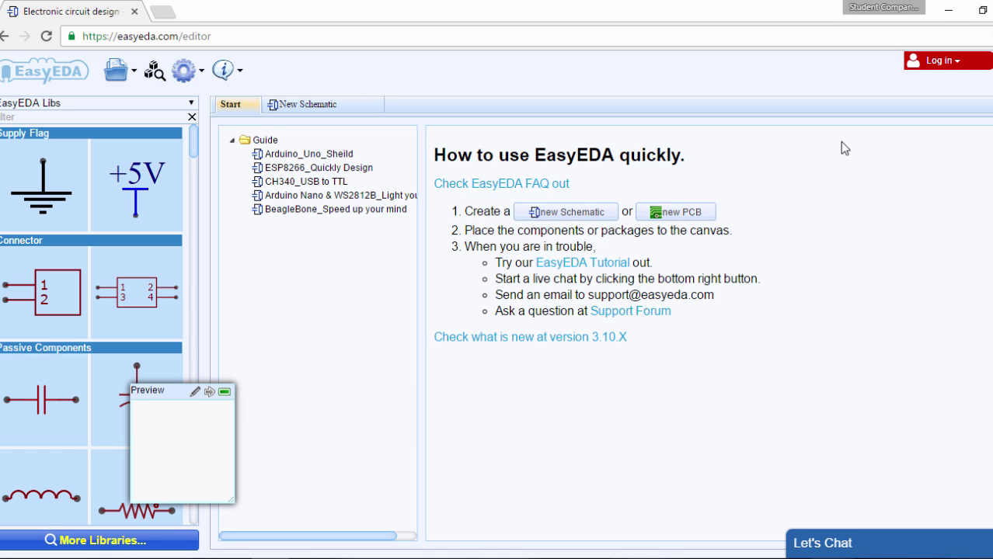
click(960, 64)
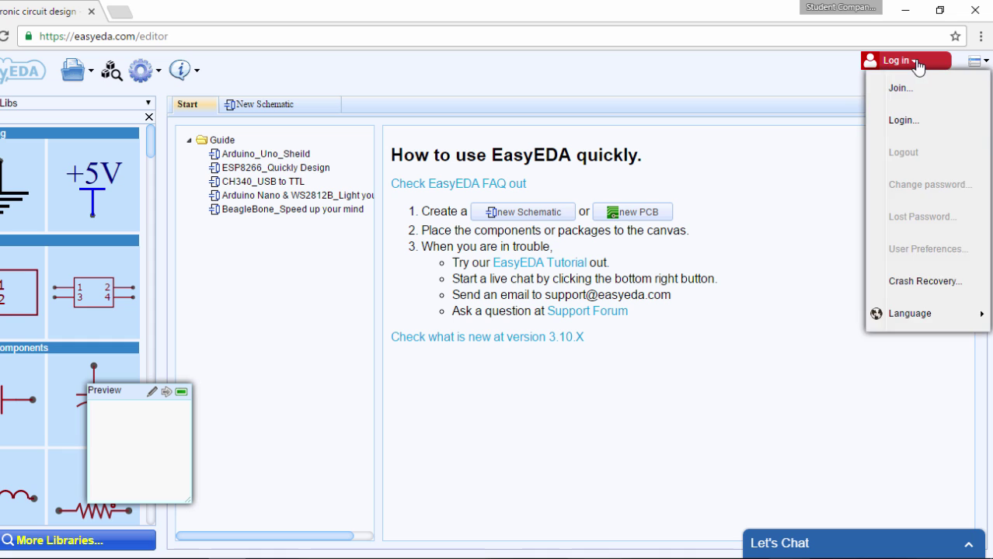
click(900, 121)
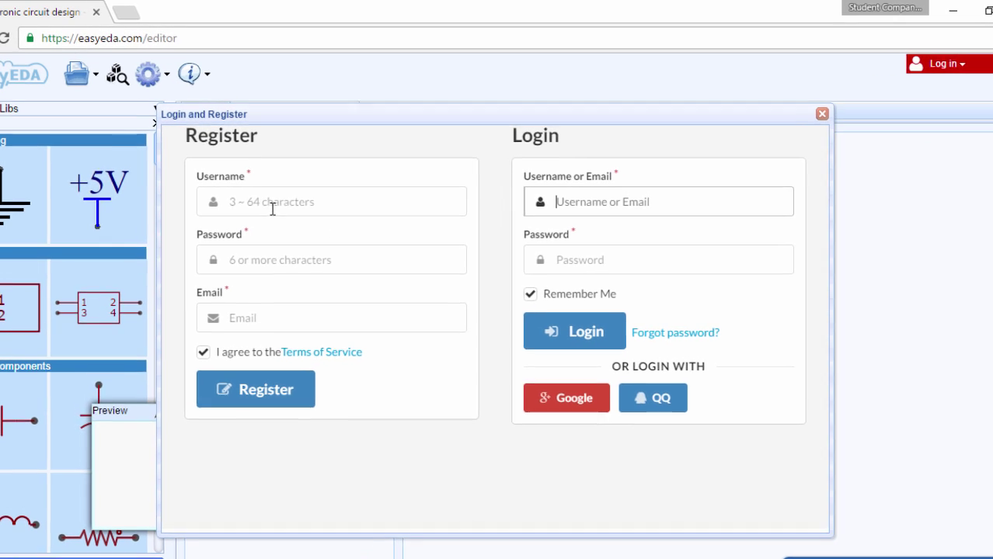
click(287, 204)
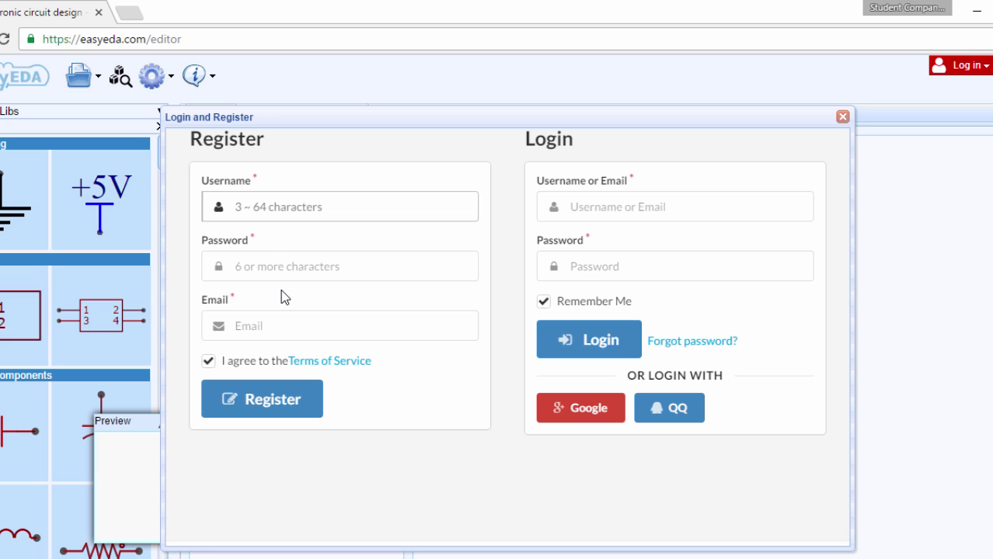
click(281, 267)
click(277, 324)
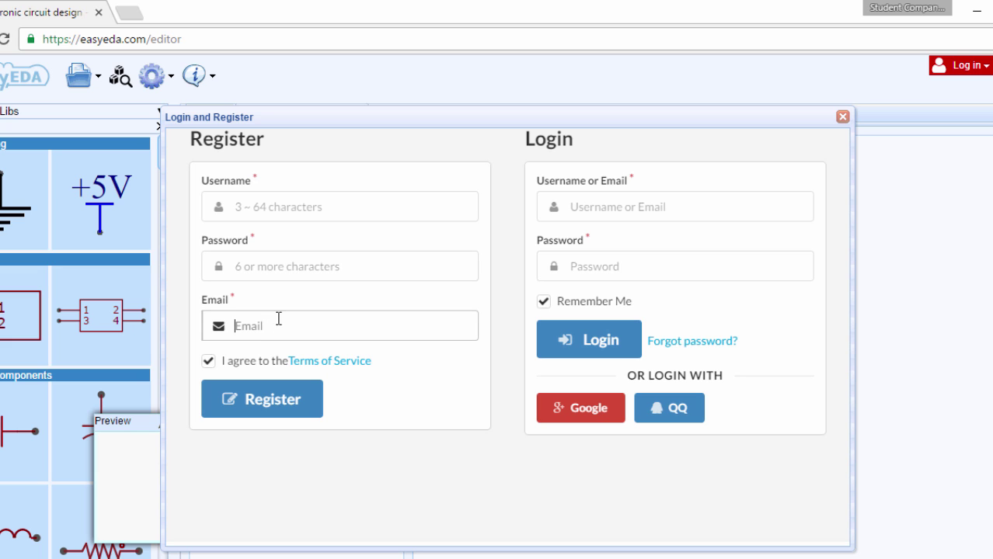
click(635, 208)
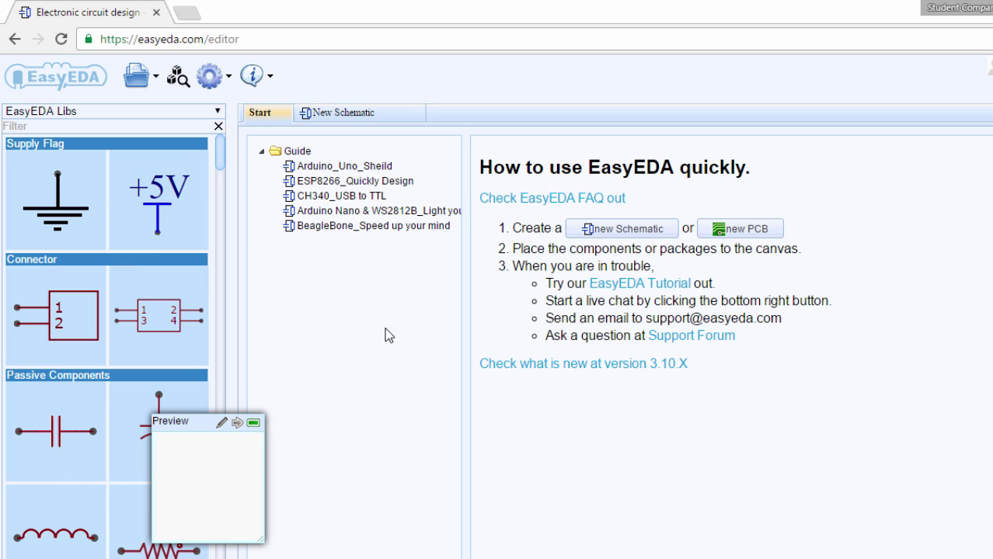
Create a private project titled 'DC Motor Control Circuit' via File > New > Project.
click(138, 75)
mouse_move(205, 117)
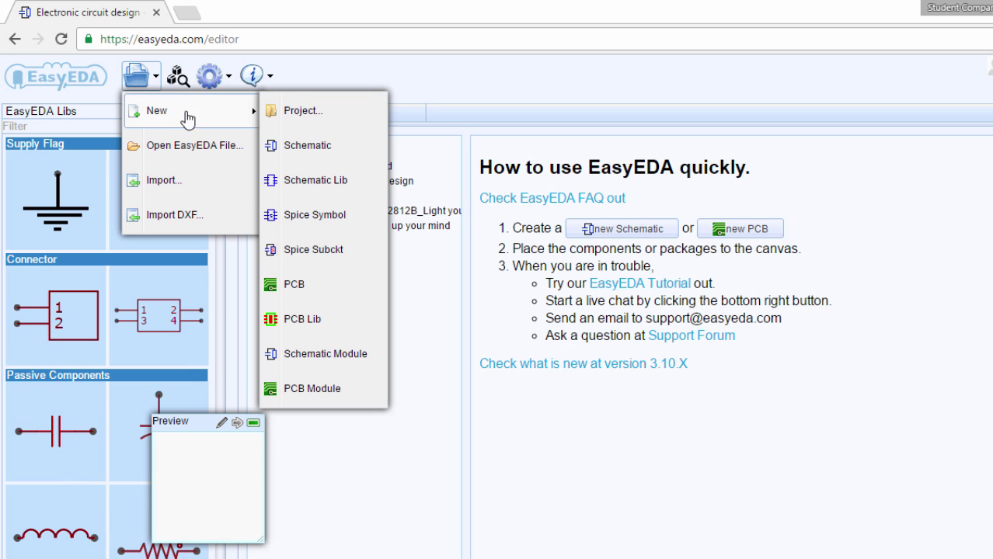
click(309, 113)
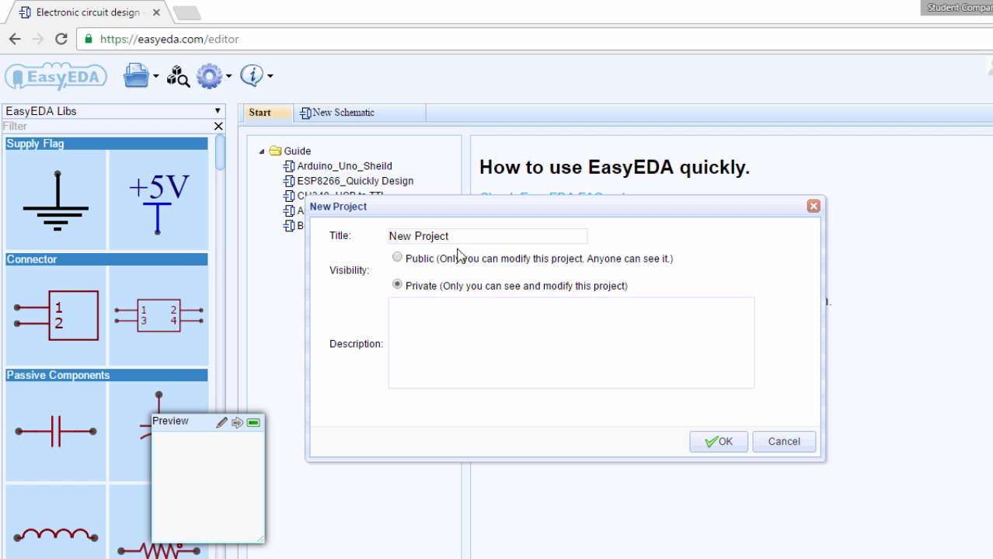
drag(445, 233, 379, 238)
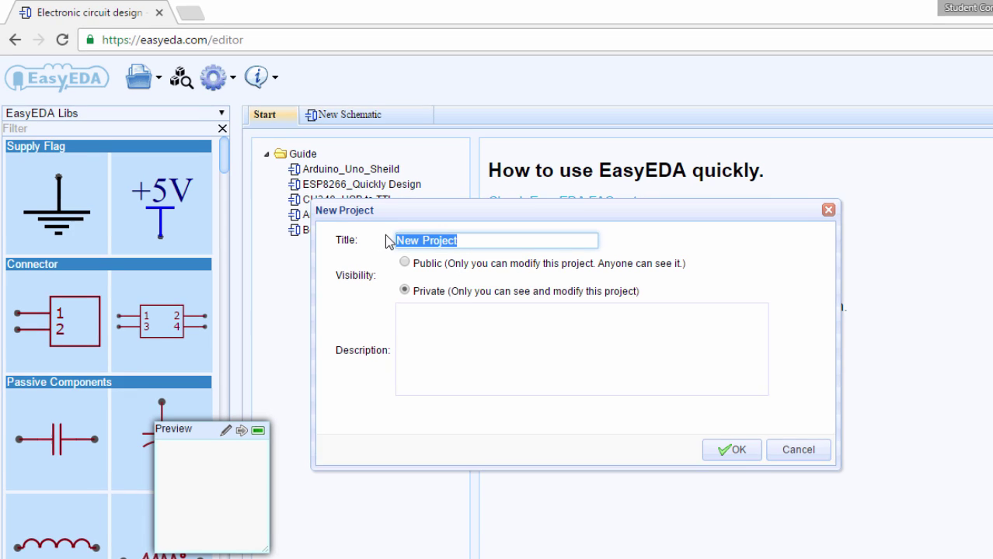
text(DC Mo)
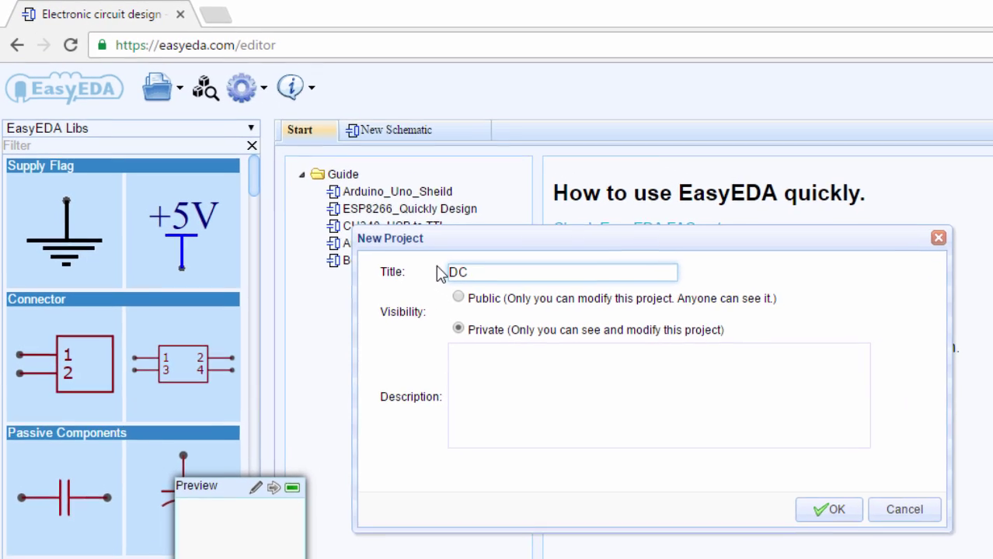
text(tor Control Circuit)
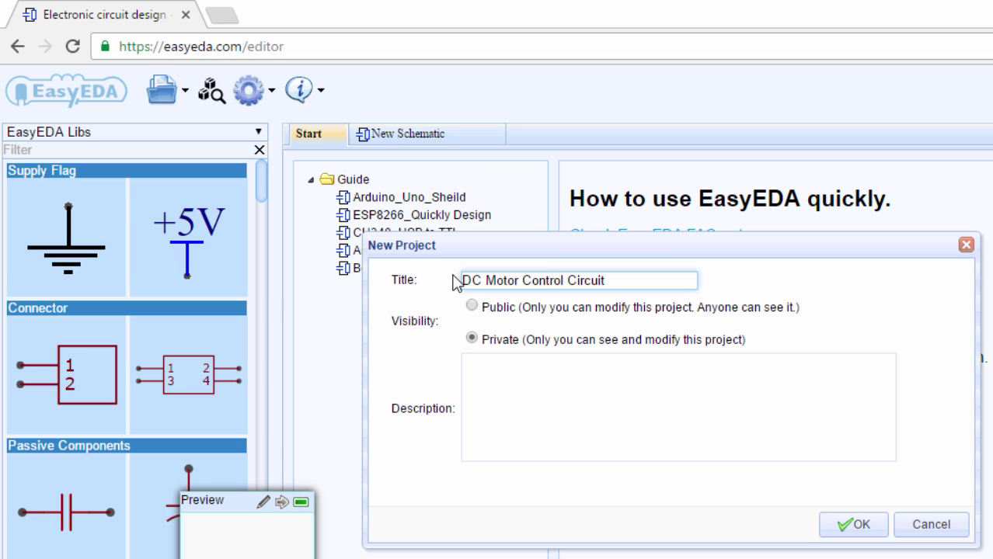
click(550, 404)
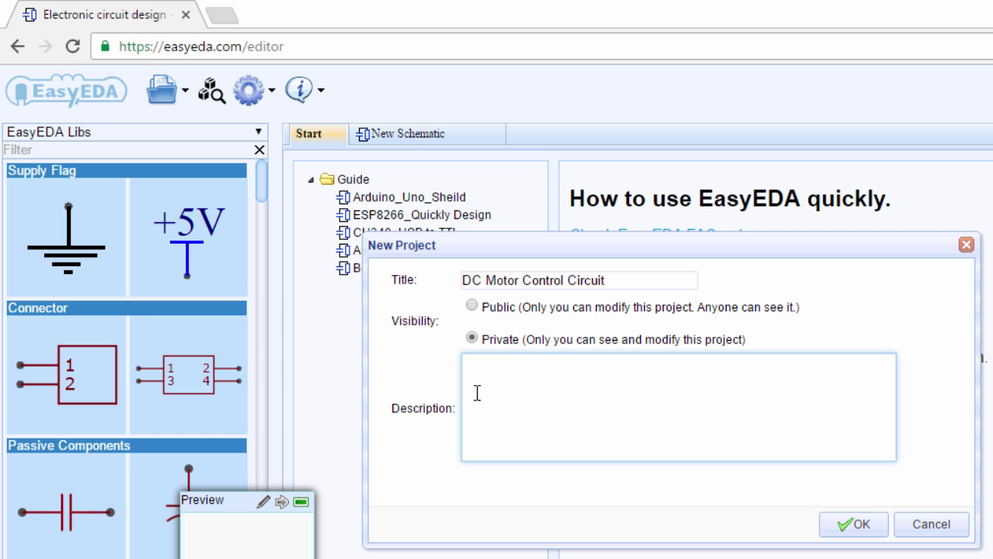
click(866, 526)
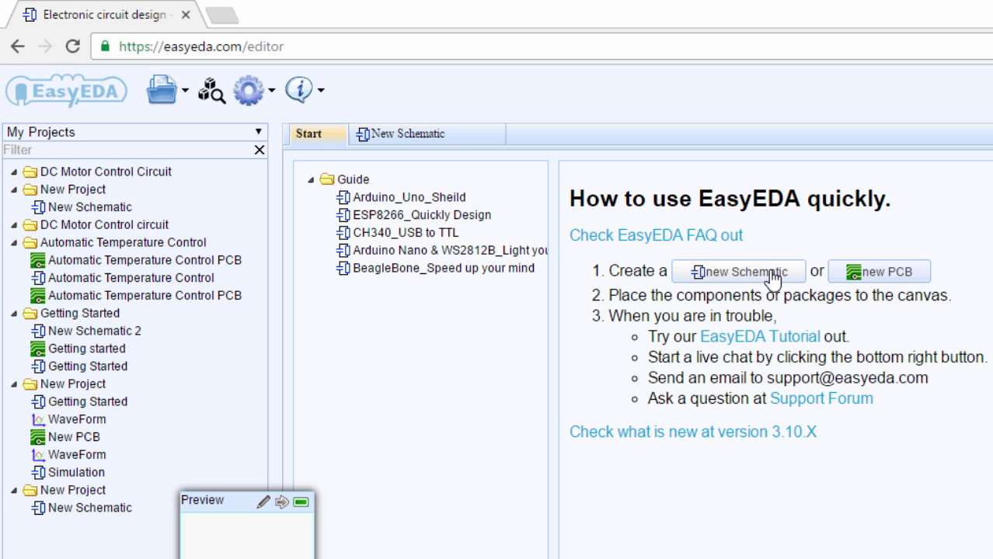
Create a blank schematic from the Start page's new Schematic button.
click(626, 227)
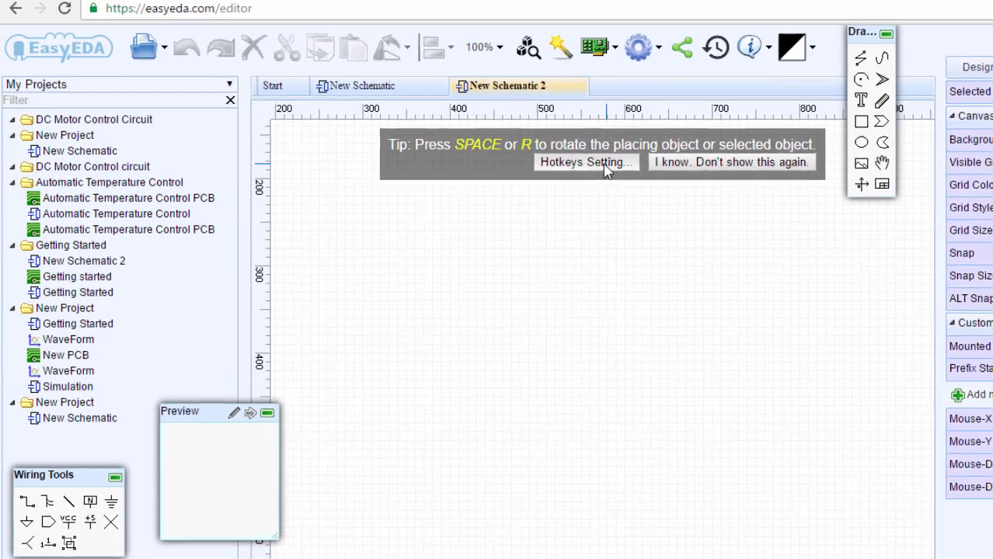
Browse the Hotkey Setting list, then cancel it without saving changes.
click(535, 174)
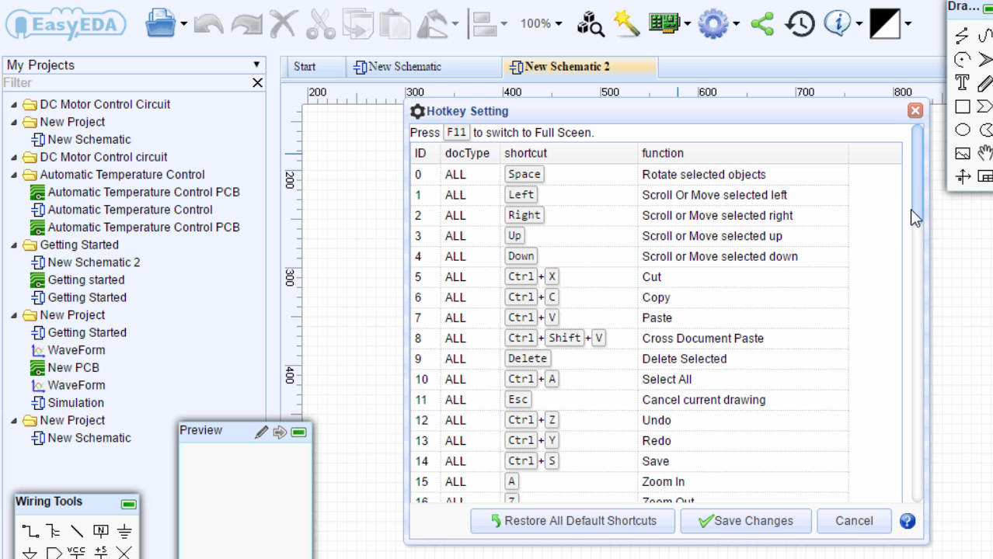
drag(910, 211, 921, 277)
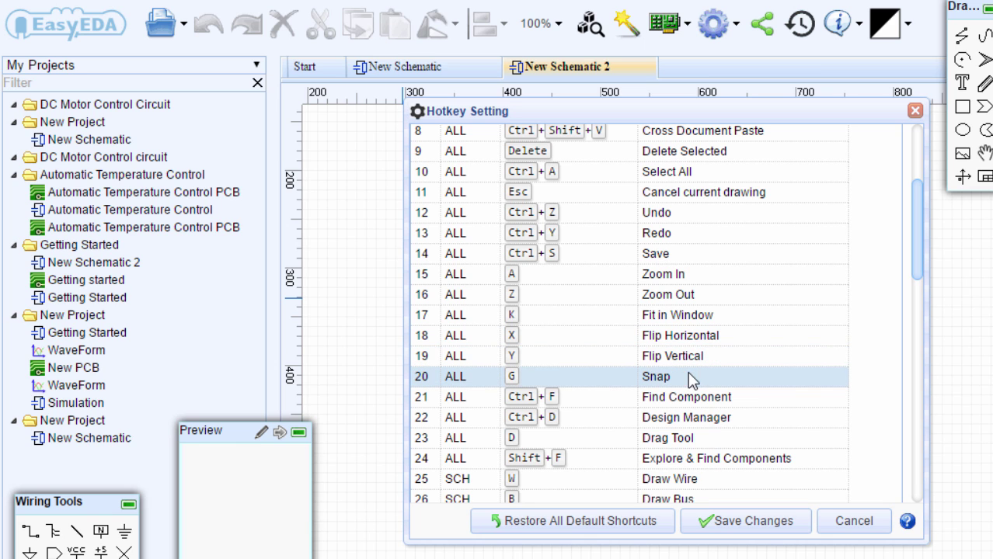
scroll(748, 388, down, 6)
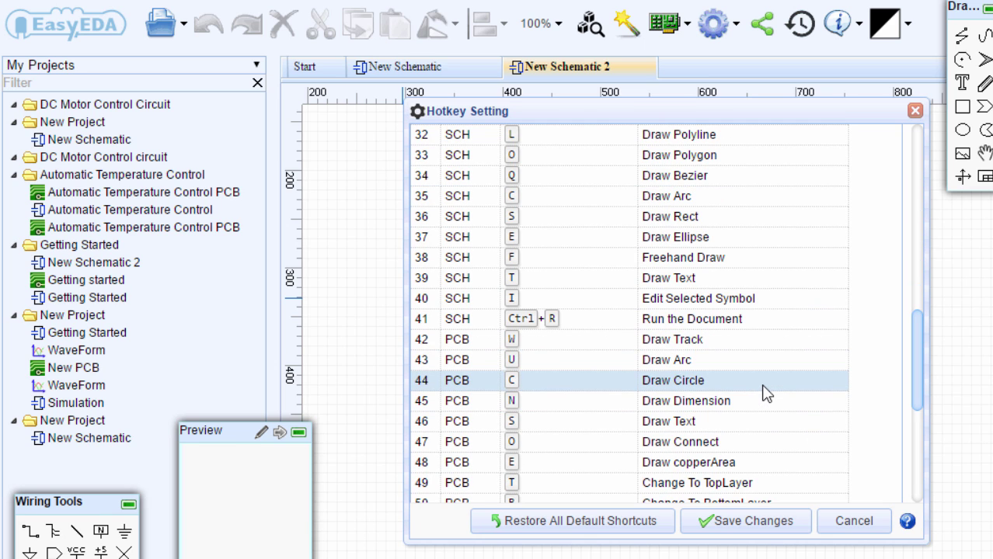
scroll(761, 392, down, 3)
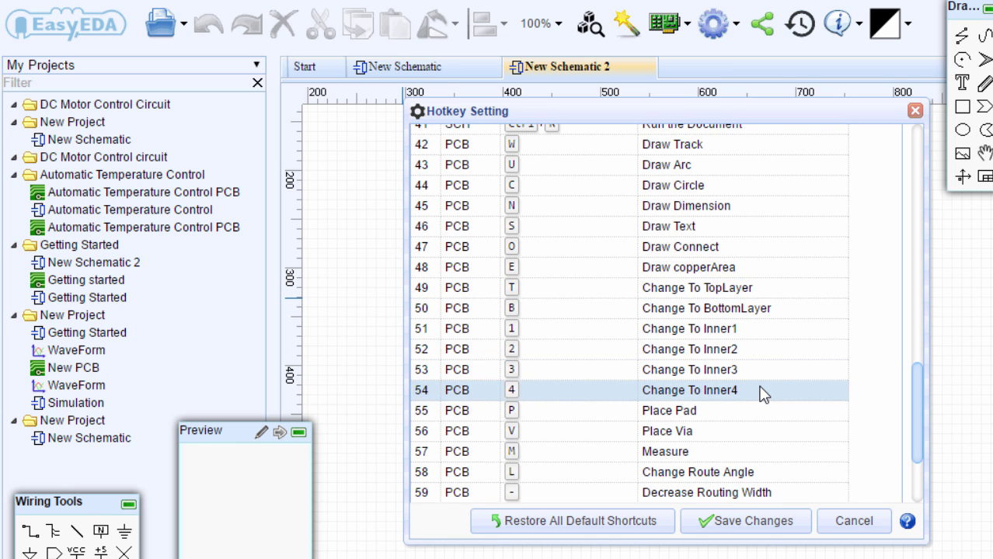
scroll(761, 393, up, 1)
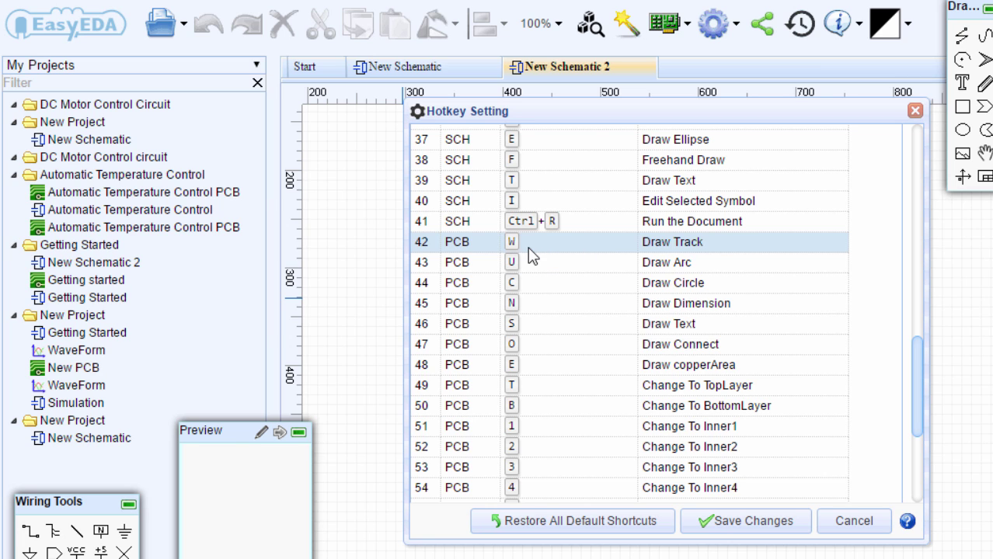
click(879, 525)
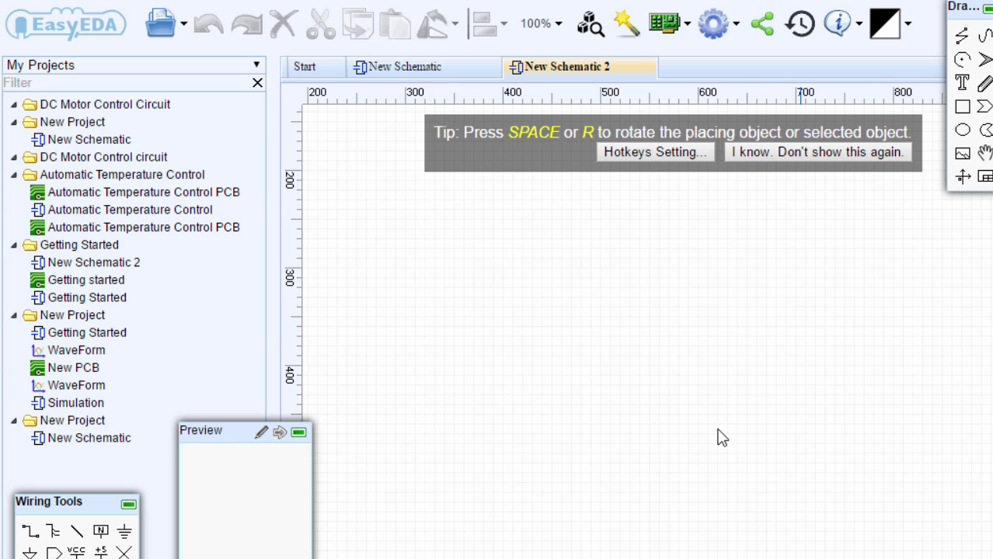
Switch the parts panel to EasyEDA Libs and filter it by '78'.
click(255, 66)
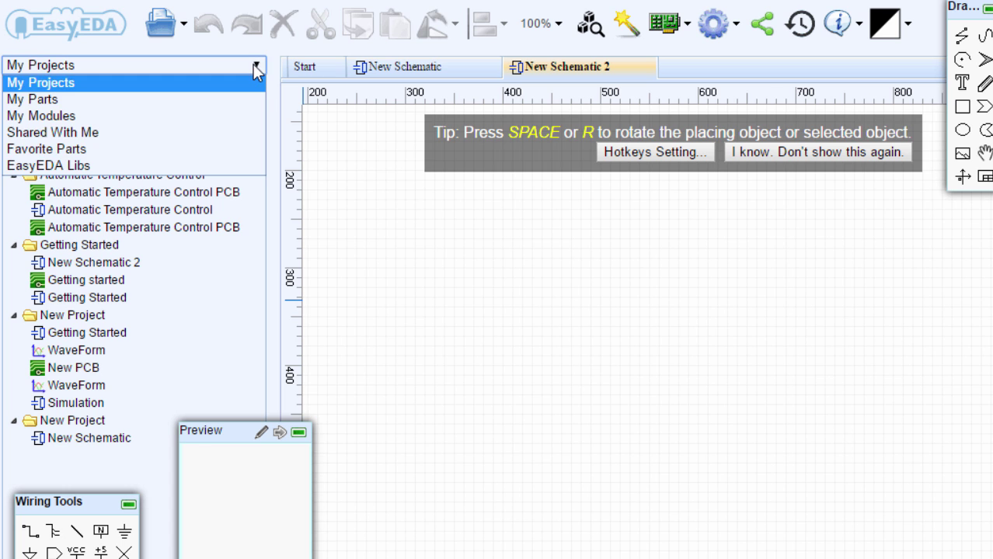
click(192, 165)
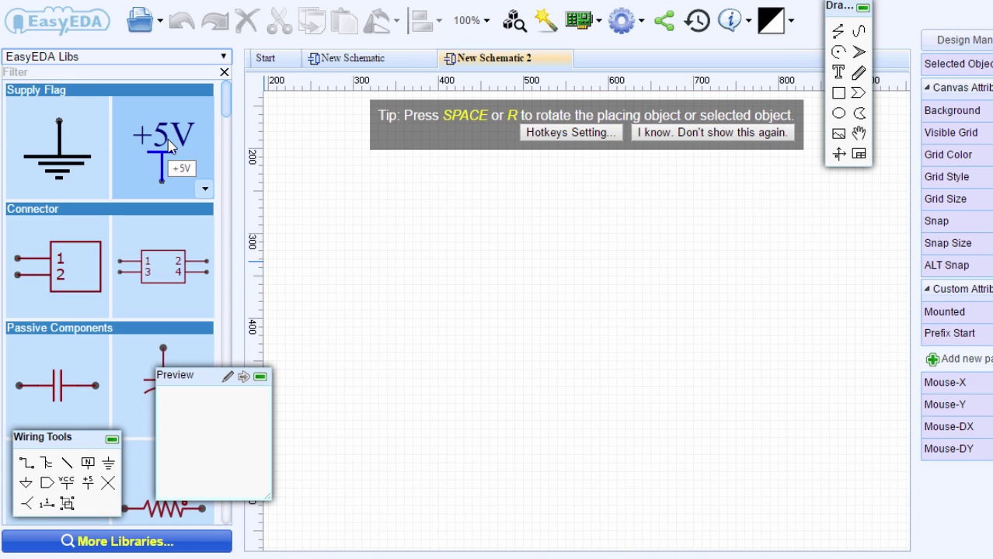
drag(223, 102, 219, 369)
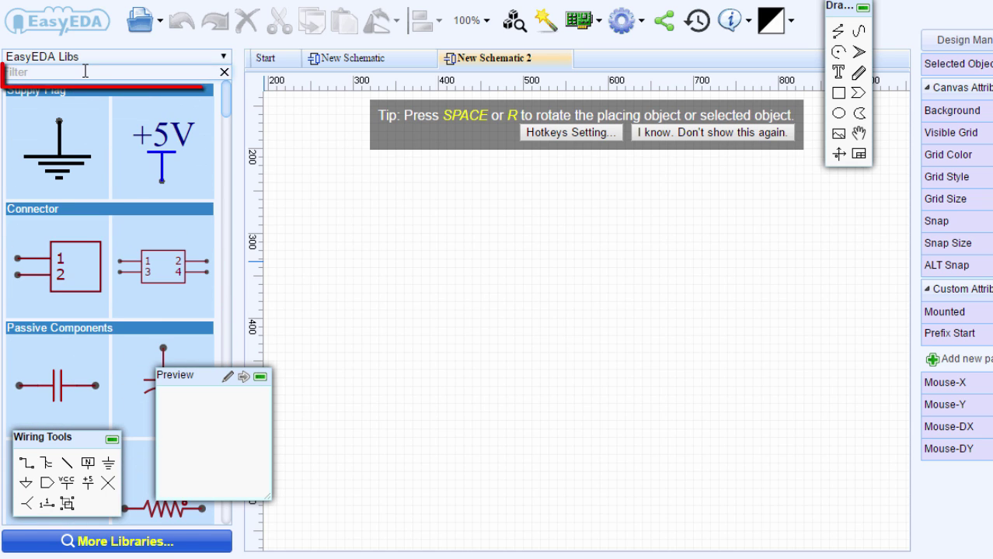
click(86, 73)
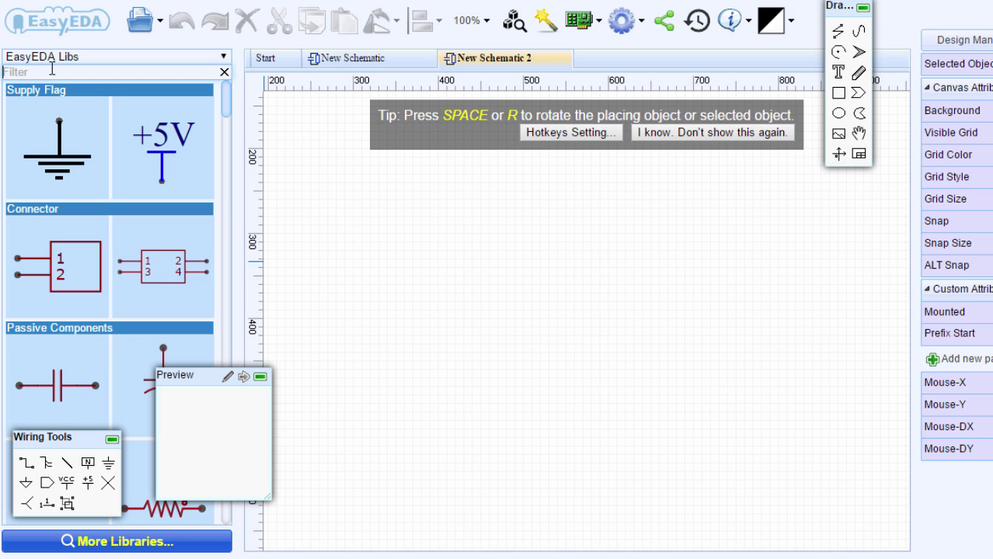
text(78)
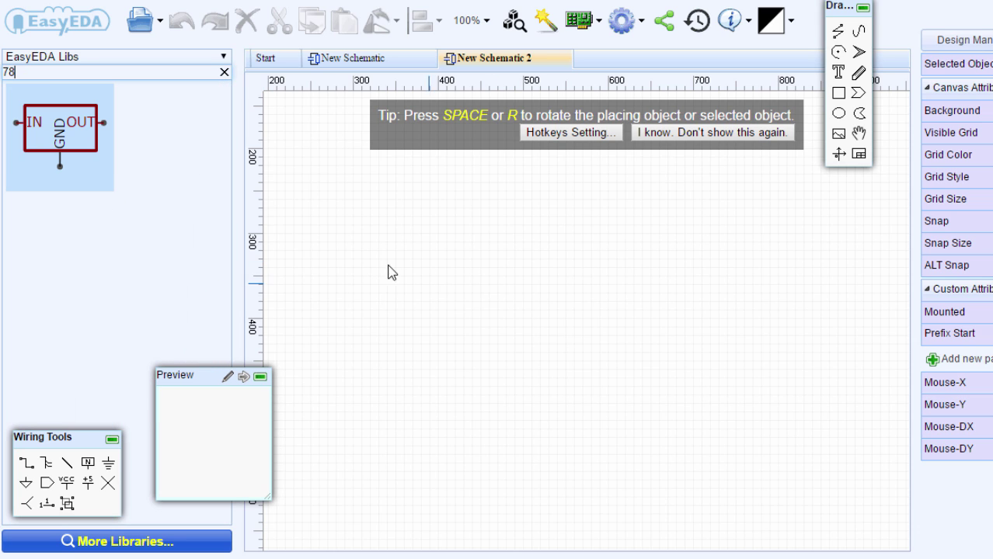
Place four LM7805EE regulators, U1 to U4, on the schematic sheet.
click(69, 140)
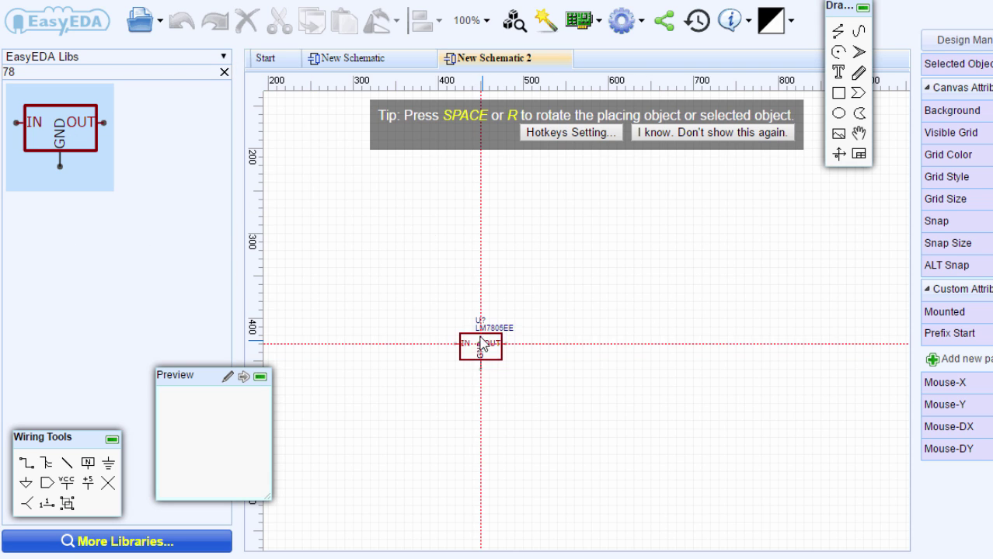
click(487, 283)
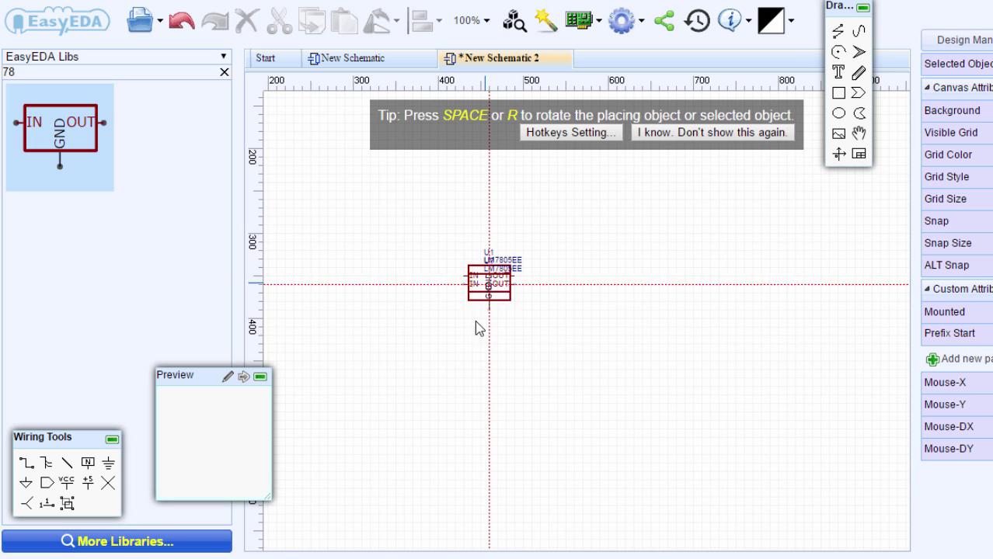
click(441, 342)
click(549, 362)
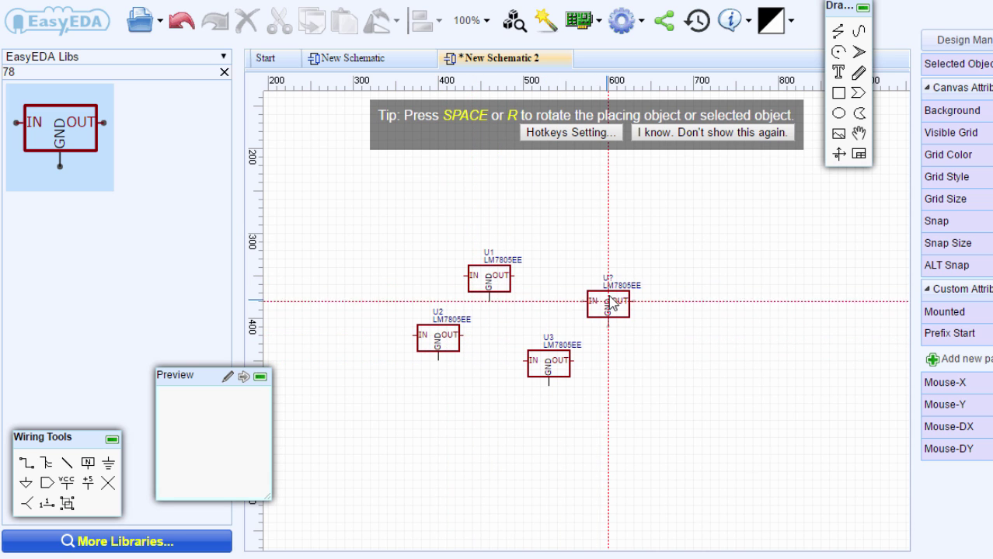
click(608, 294)
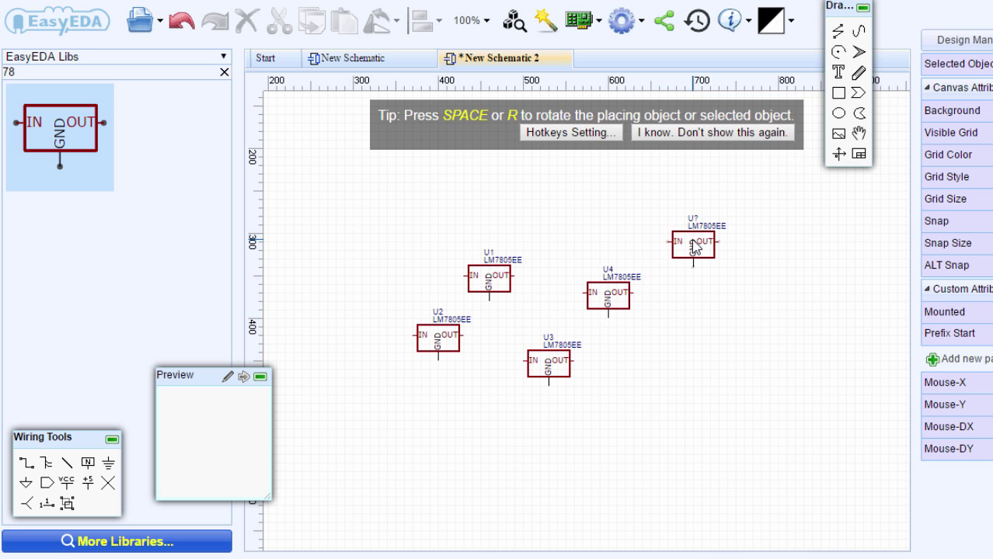
key(Escape)
Spread U1 and U4 apart, rotate a regulator, and select the '78' filter text.
drag(473, 281, 668, 196)
drag(615, 301, 538, 243)
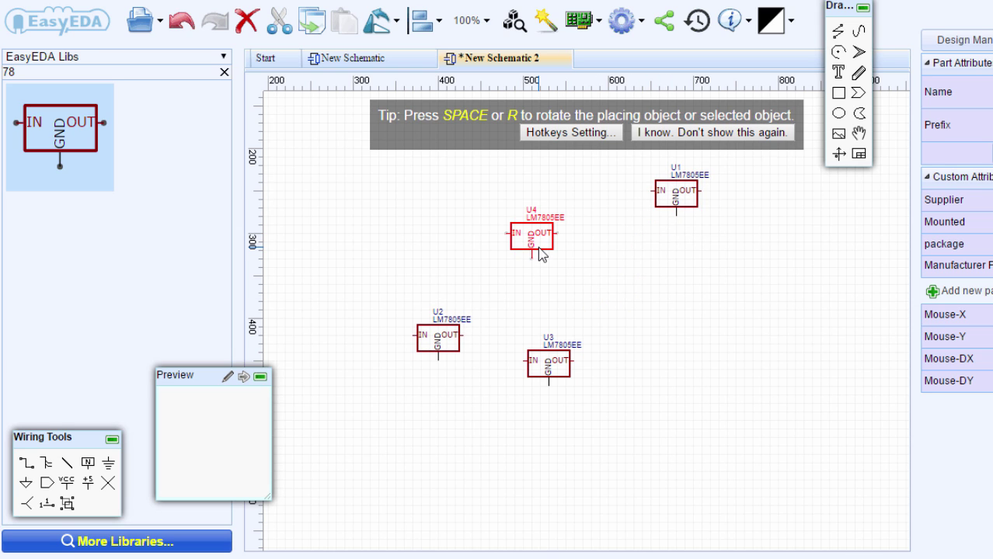
key(space)
key(space)
key(space)
key(space)
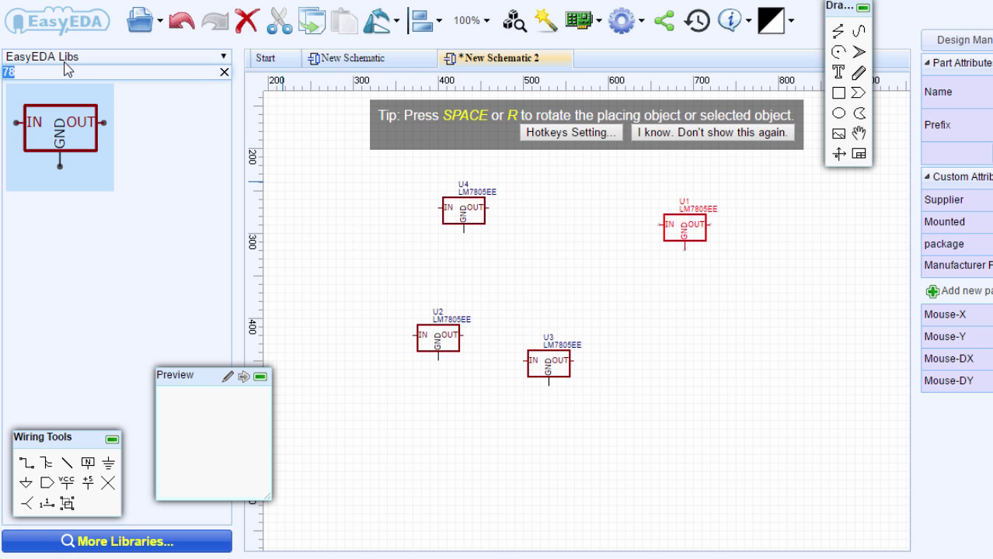
click(25, 70)
drag(24, 71, 7, 68)
Replace the library filter text with 'pic18f45k22' to search for the PIC microcontroller.
text(pic)
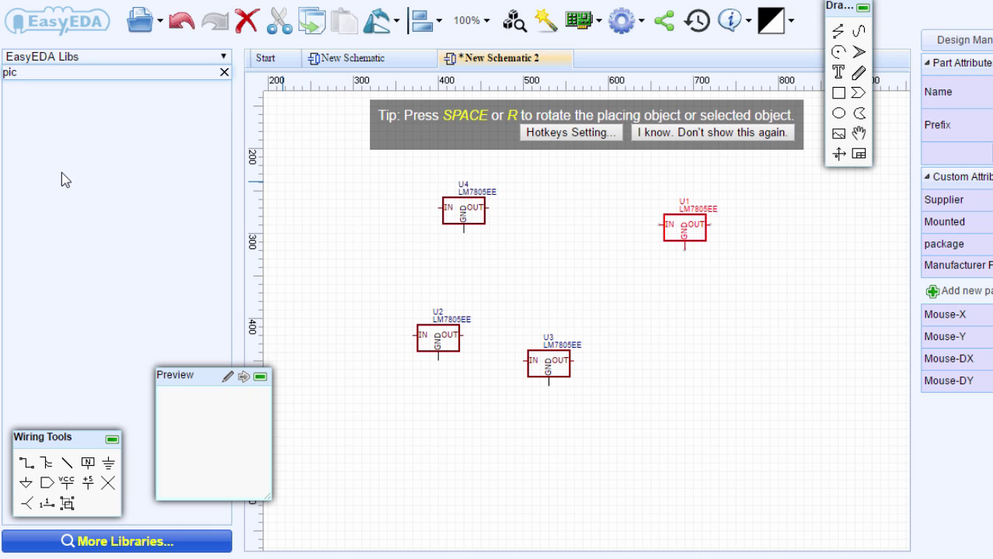
text(18f4)
text(5k22)
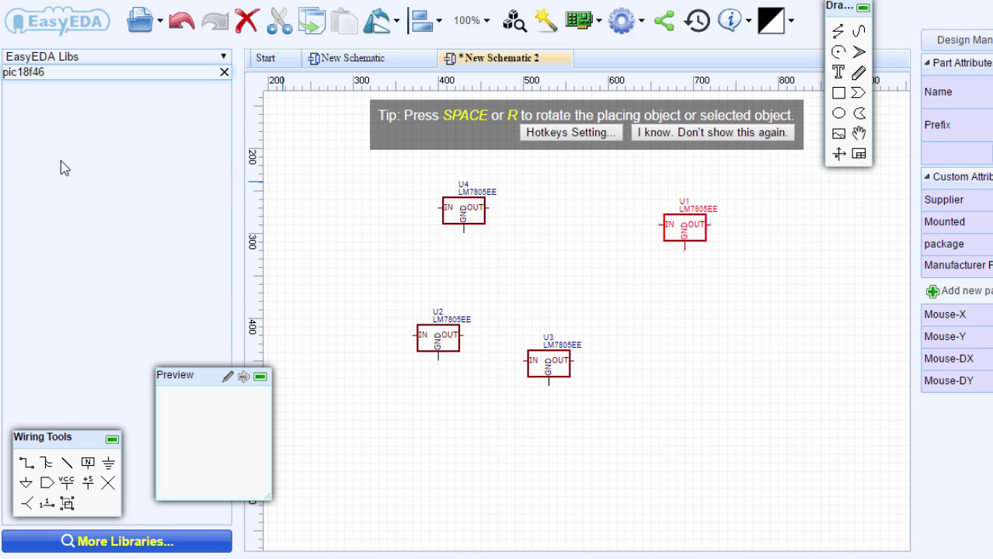
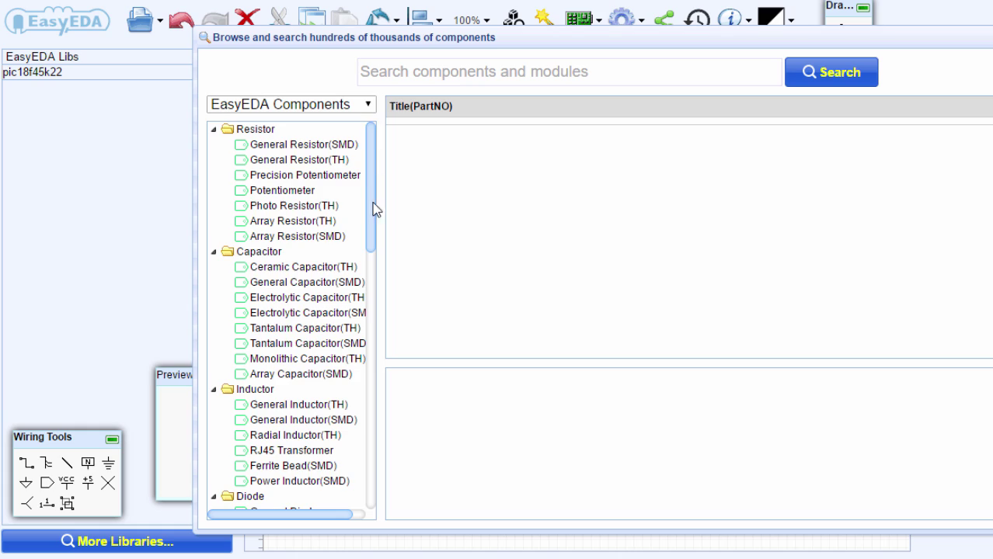
Browse the Array Resistor(TH), Potentiometer and General Resistor(SMD) part lists.
mouse_move(377, 210)
mouse_down()
mouse_move(368, 441)
mouse_move(366, 202)
mouse_up()
click(288, 221)
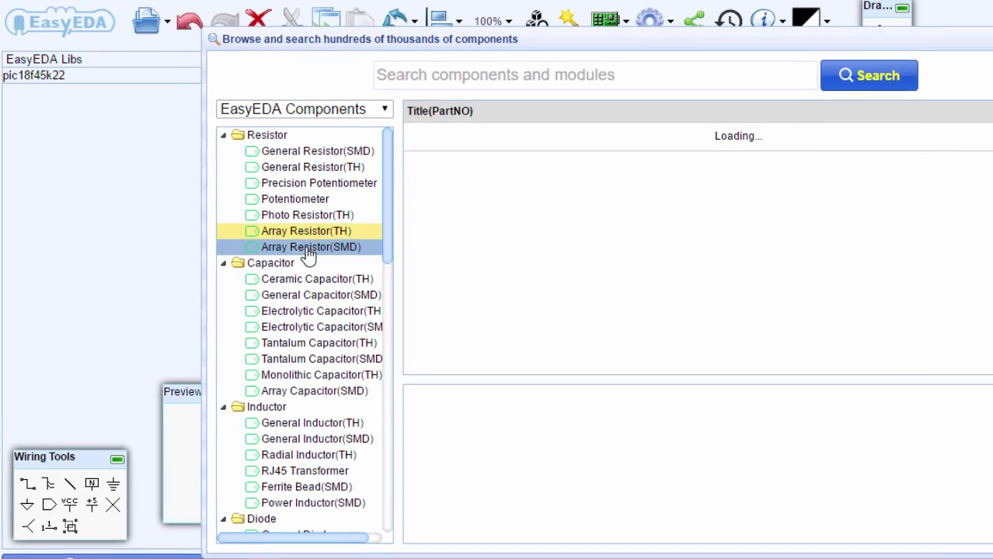
click(288, 194)
click(307, 154)
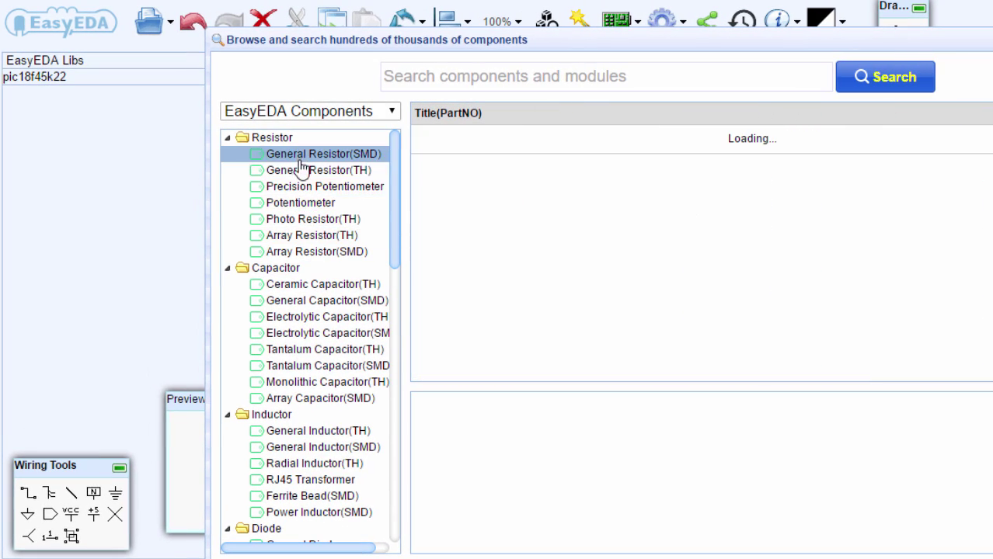
scroll(386, 388, down, 3)
scroll(386, 412, down, 6)
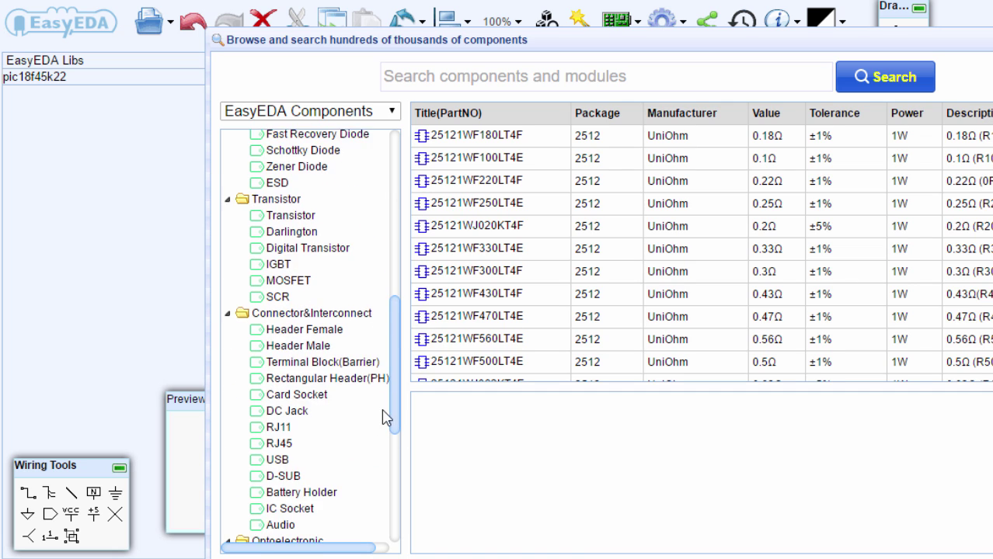
scroll(385, 481, up, 10)
Switch to System Components and open Company > Microchip to list its PIC parts.
click(390, 113)
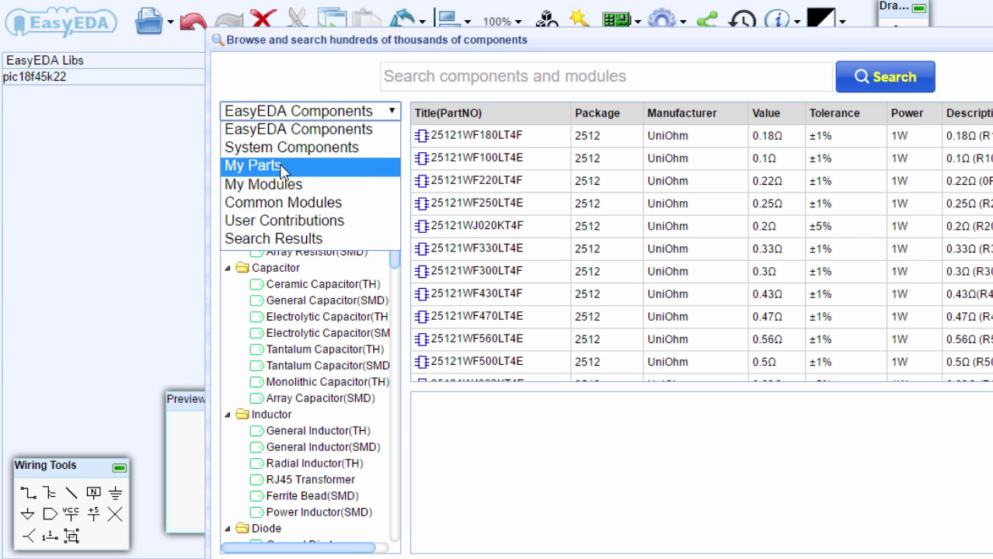
click(326, 148)
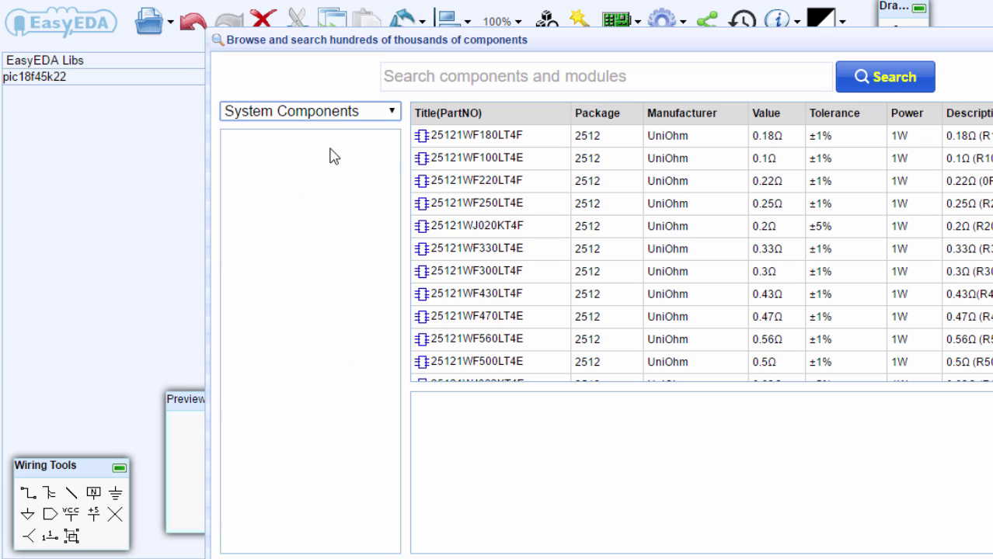
drag(394, 175, 398, 343)
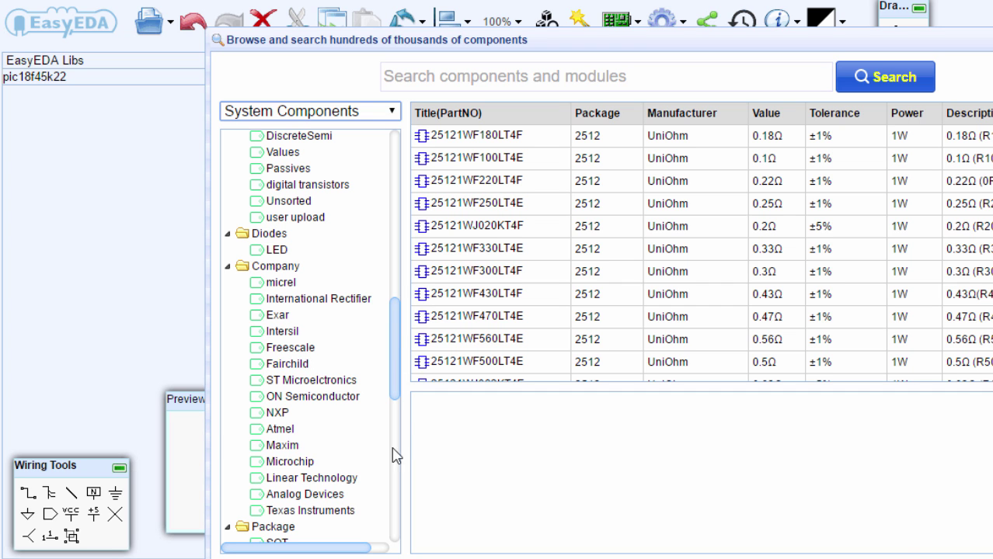
click(299, 462)
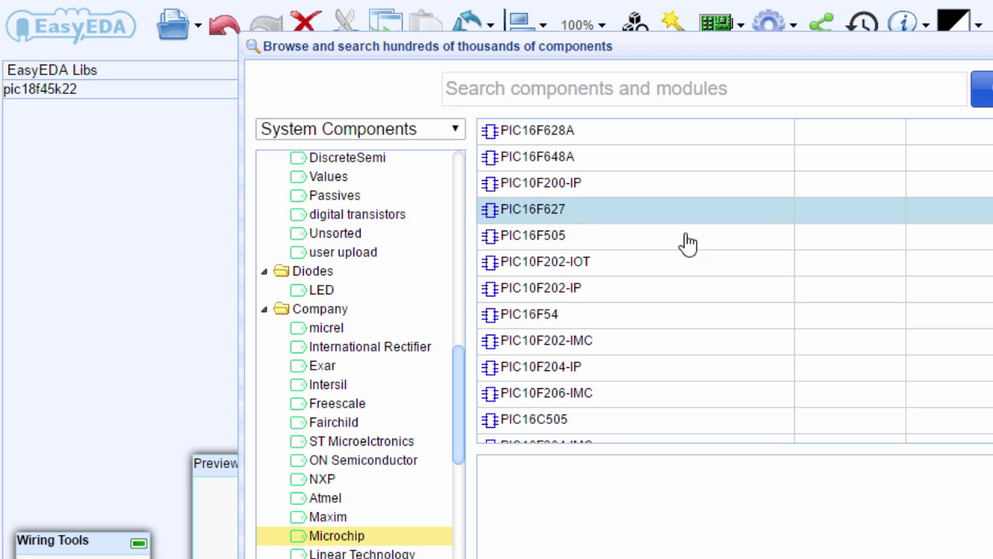
scroll(649, 268, up, 2)
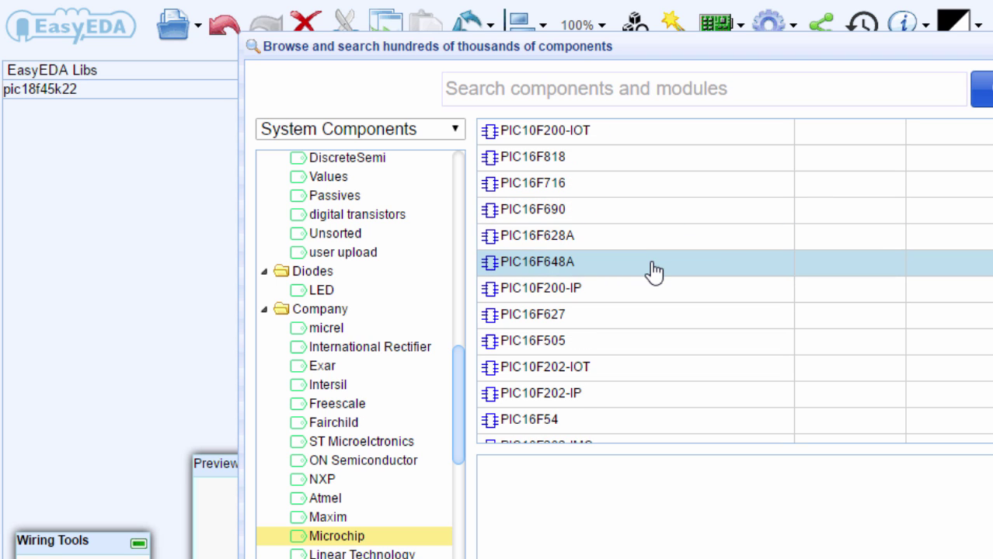
scroll(653, 268, down, 6)
scroll(668, 272, down, 5)
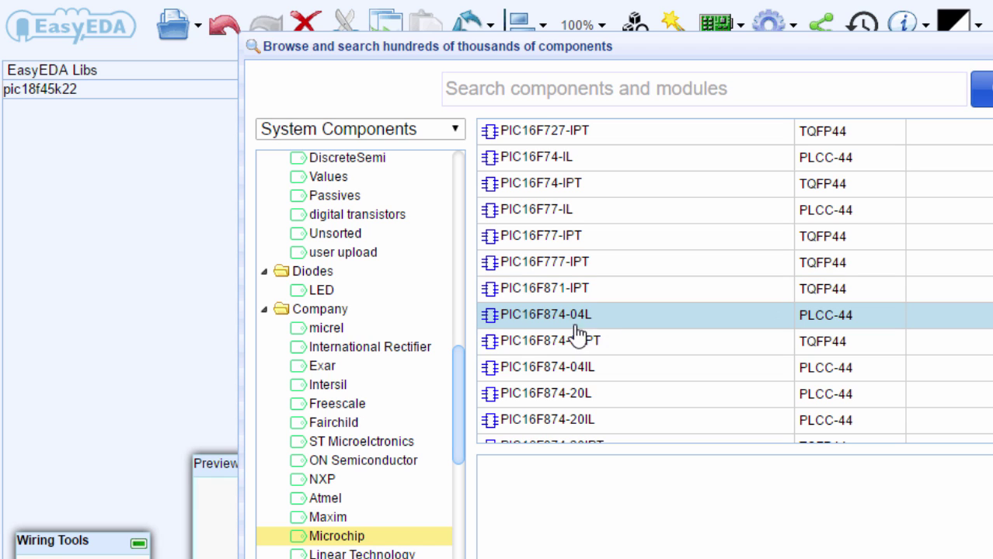
scroll(622, 392, down, 3)
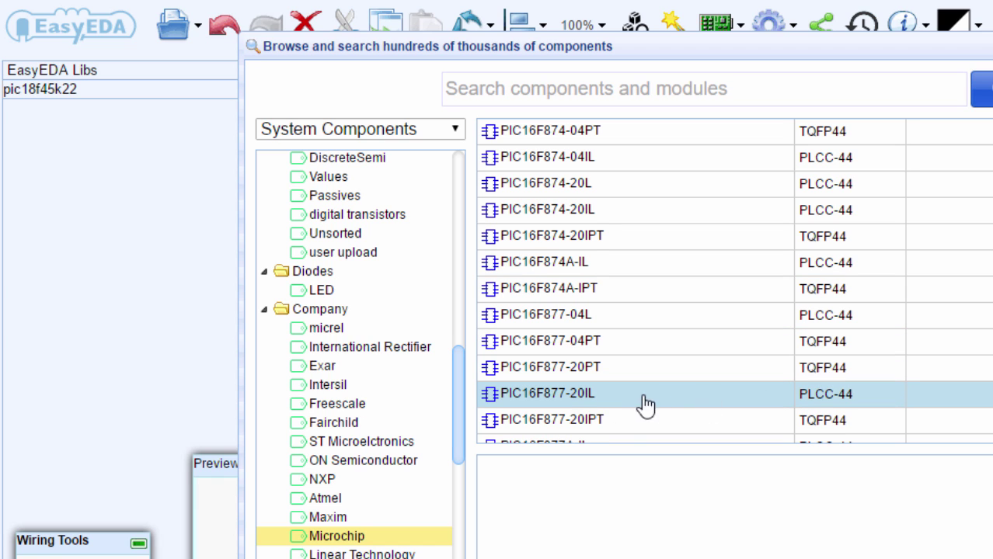
scroll(660, 406, down, 4)
scroll(679, 404, down, 4)
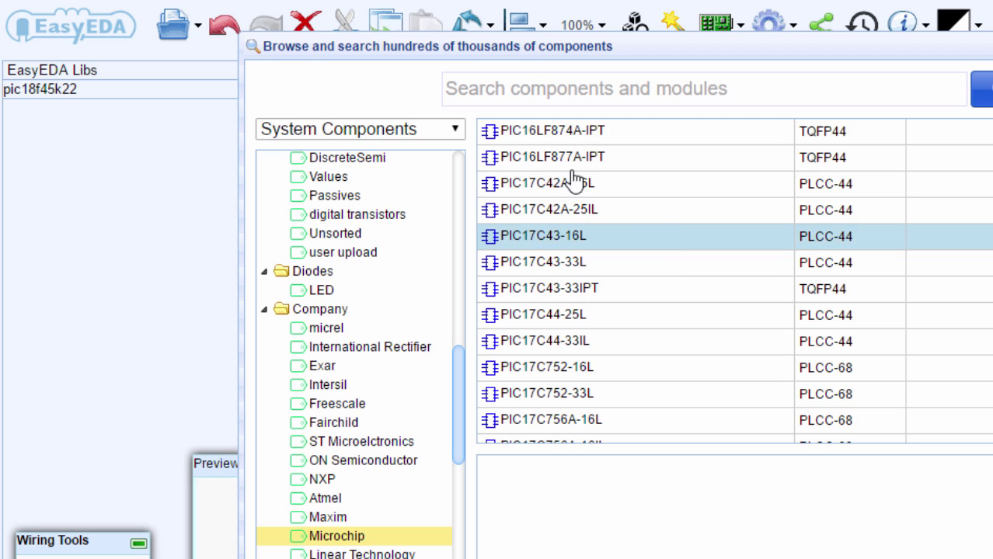
Search pic18f45k22, compare the IP, IMV and IML variants, and select PIC18F45K22-IP (DIP40).
click(603, 91)
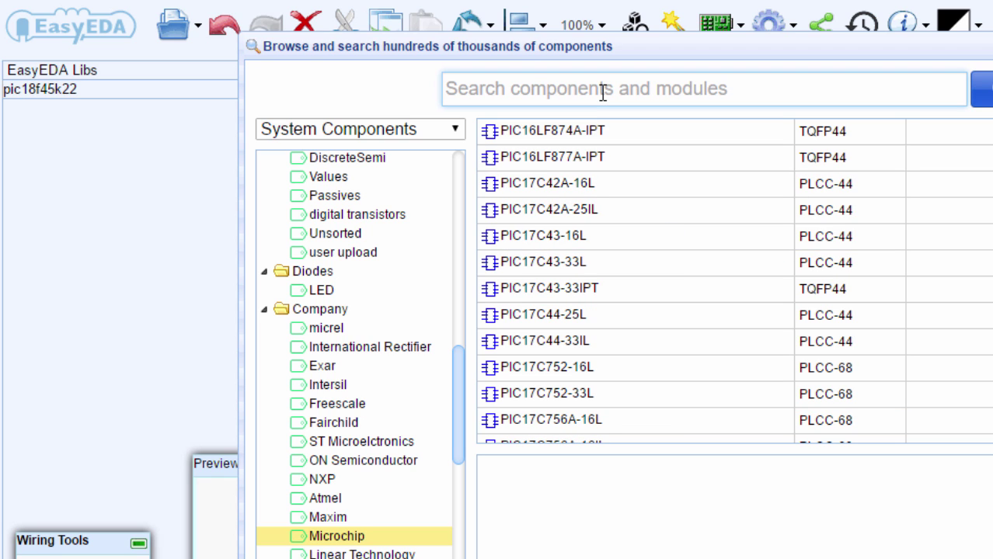
text(pic1)
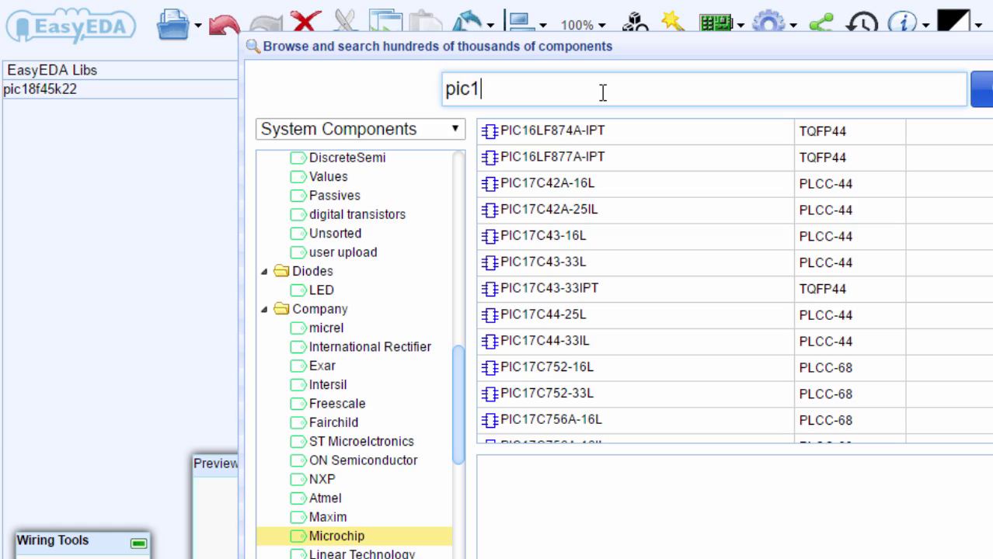
text(8f)
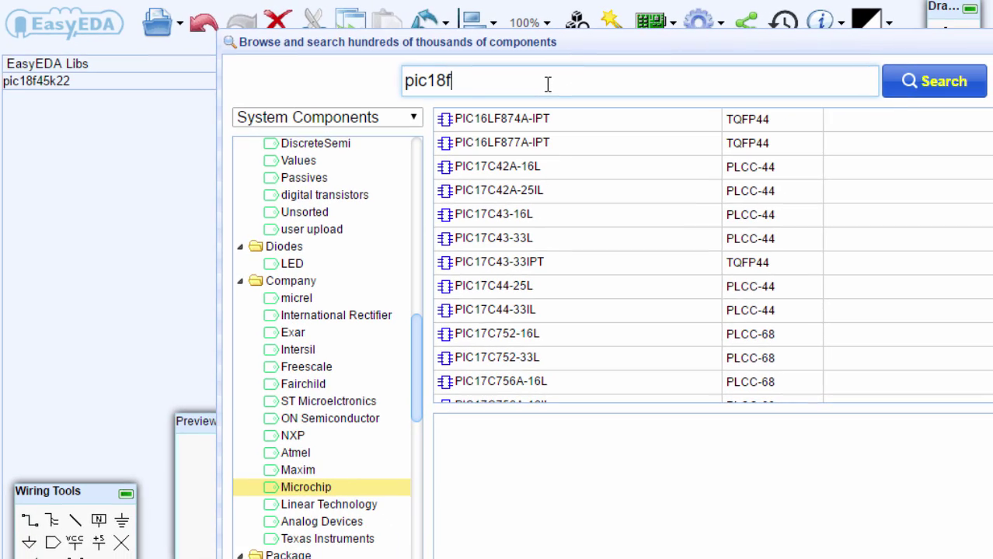
text(45k22)
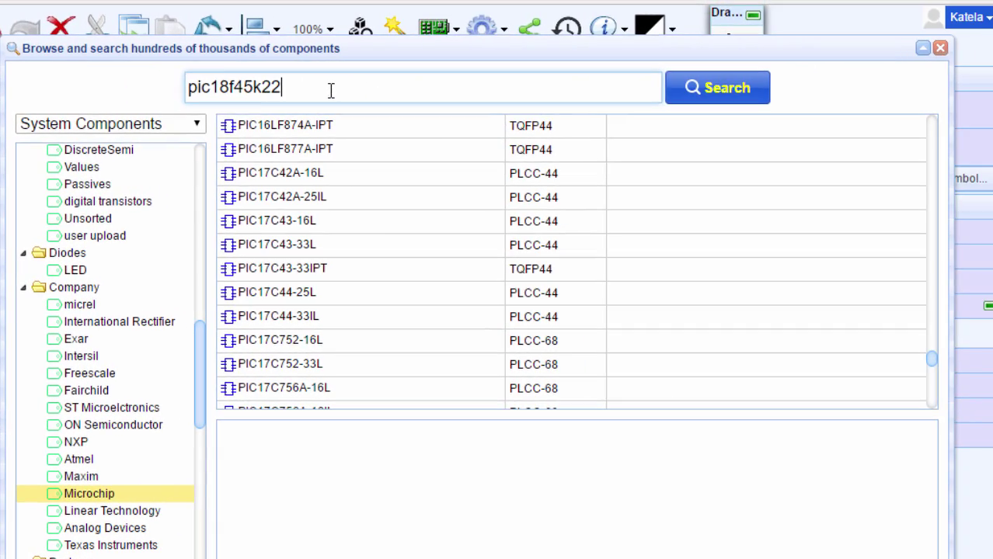
key(Return)
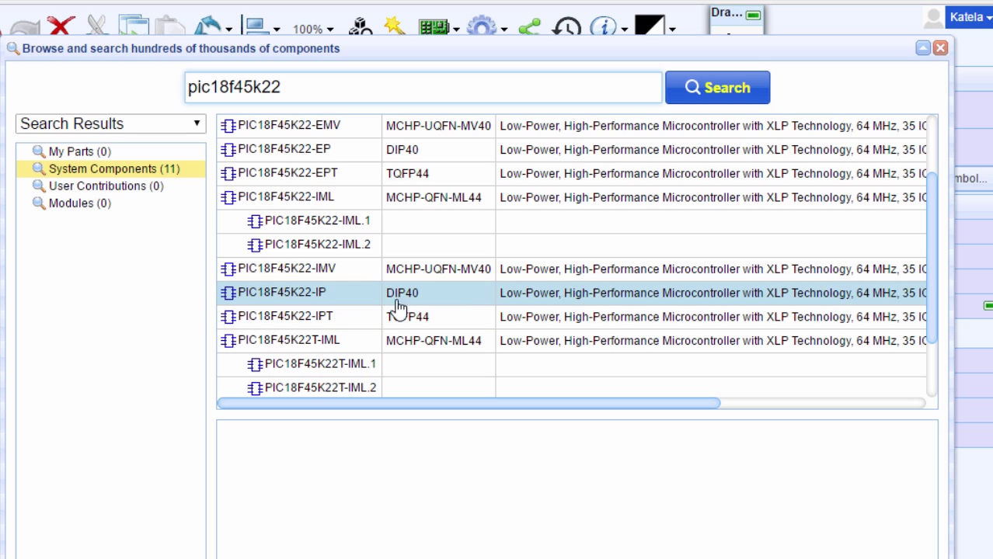
click(431, 303)
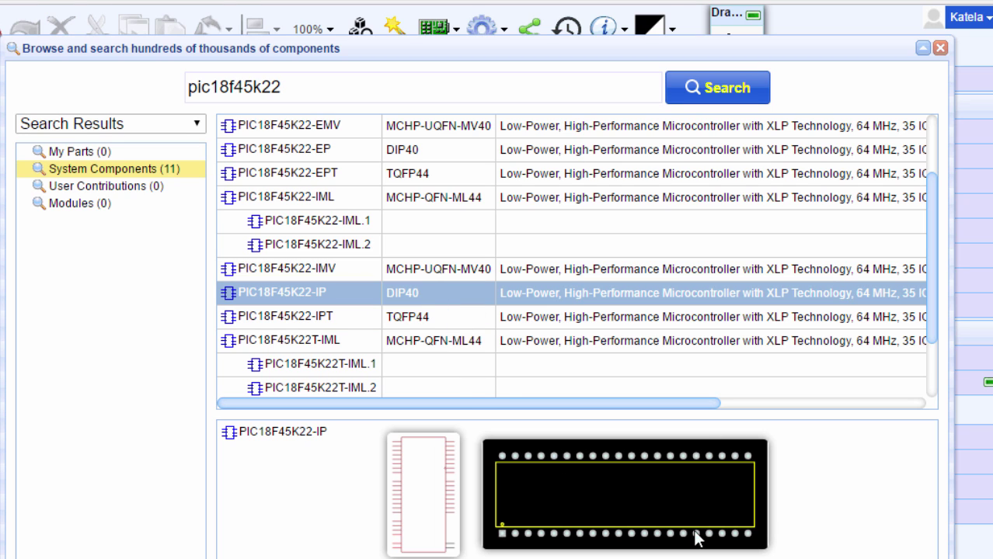
click(436, 271)
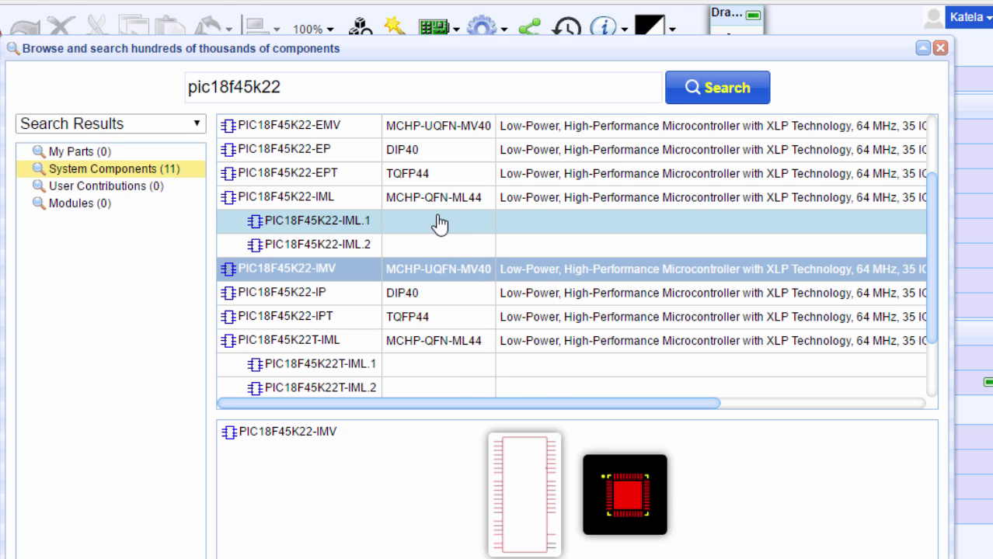
click(432, 201)
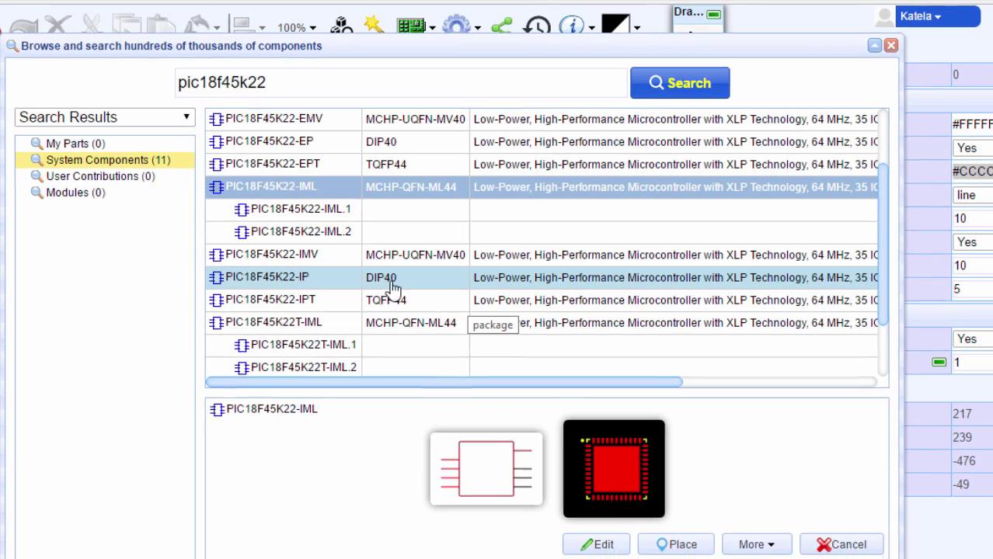
click(396, 284)
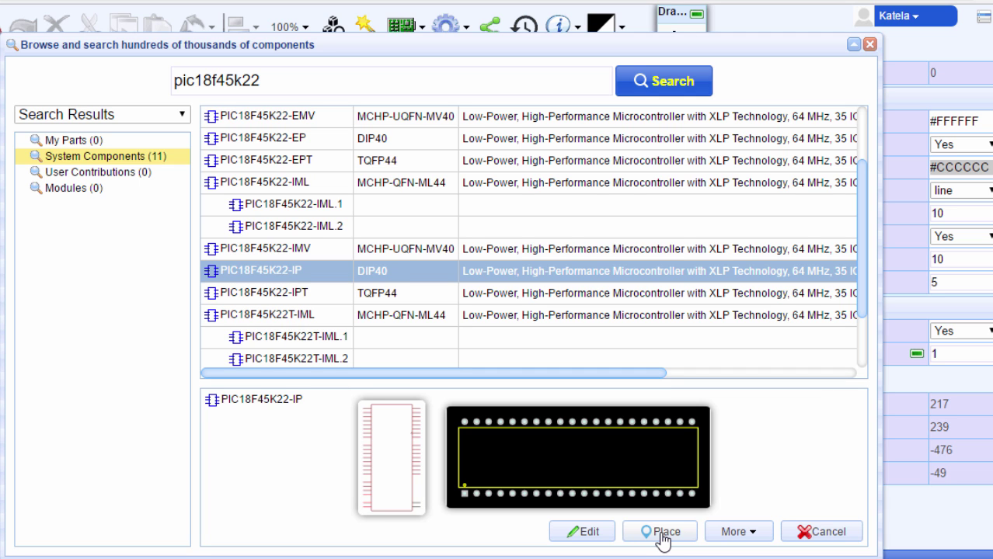
Drop the PIC18F45K22-IP as U5 and delete LM7805EE regulators U4, U2, U3 and U1.
click(662, 532)
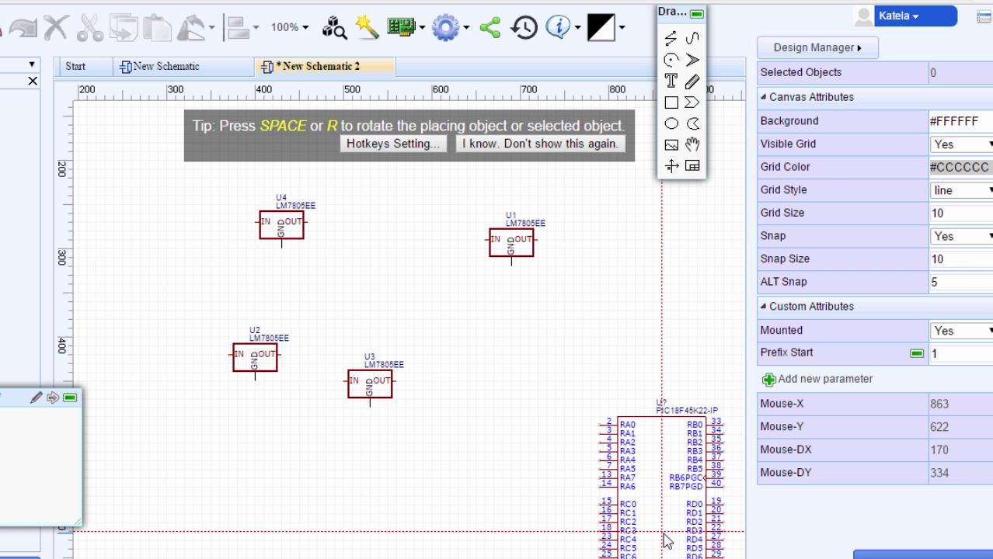
click(579, 397)
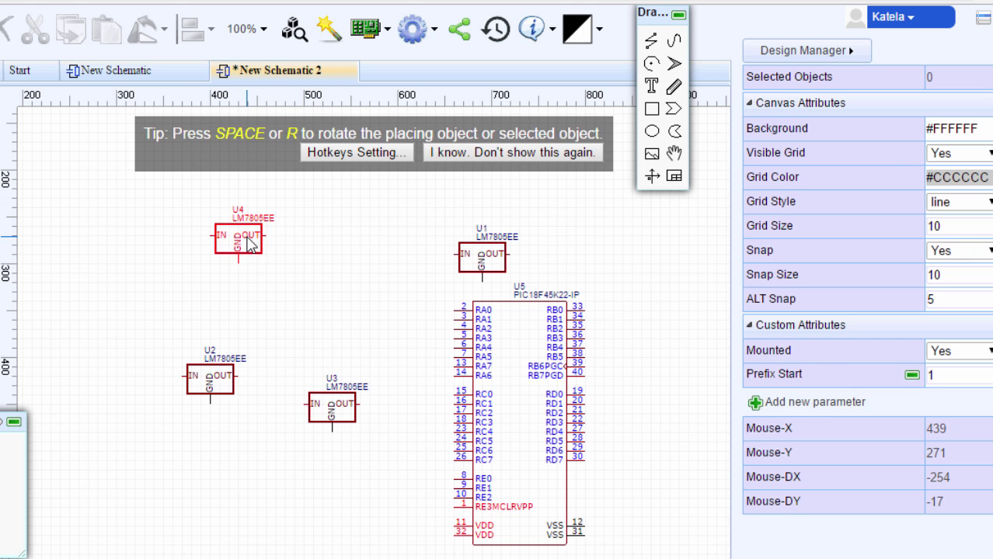
click(253, 239)
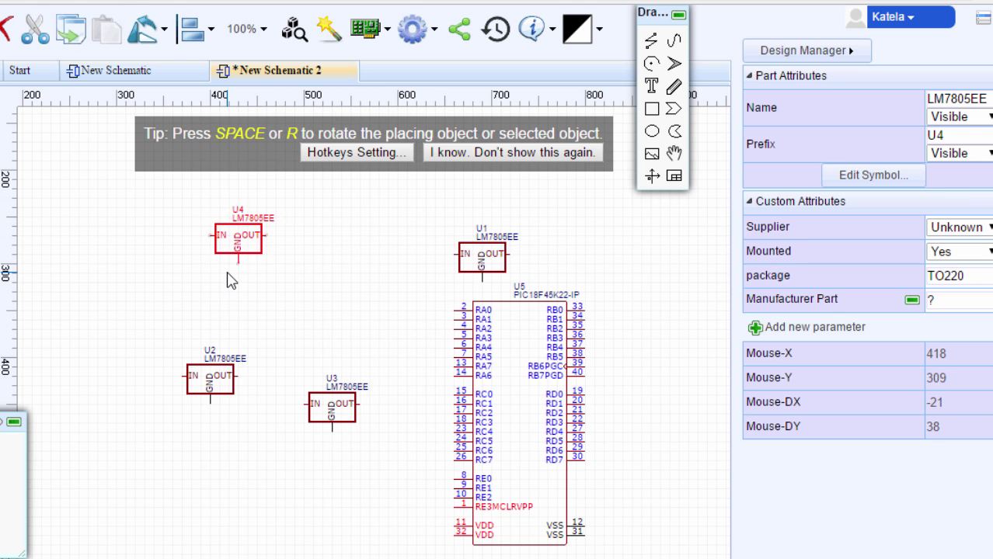
key(Delete)
drag(386, 296, 141, 465)
key(Delete)
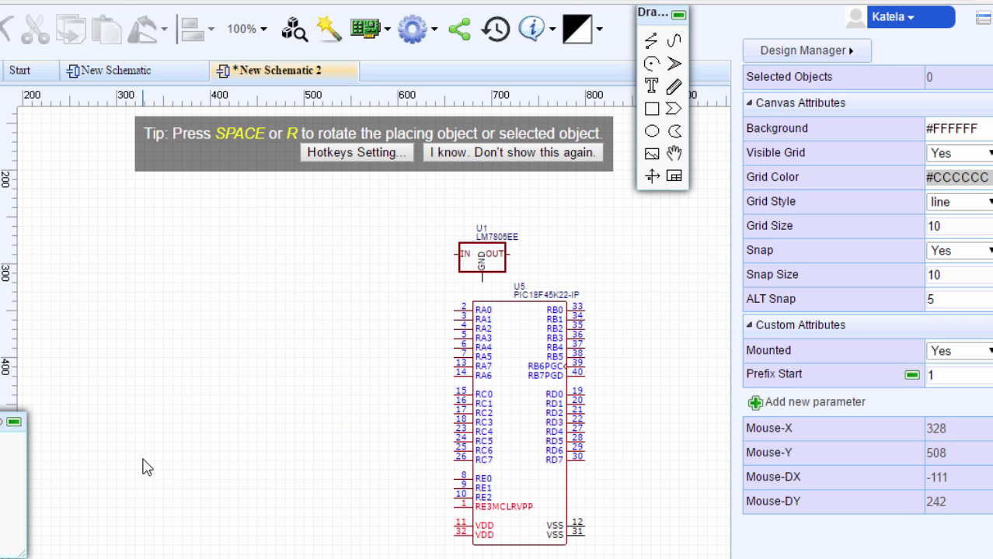
click(481, 257)
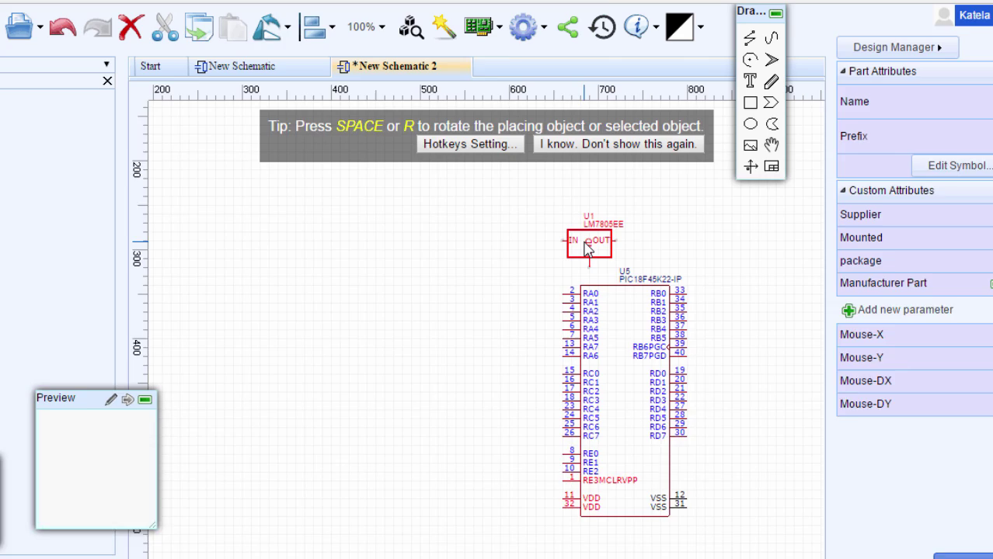
key(Delete)
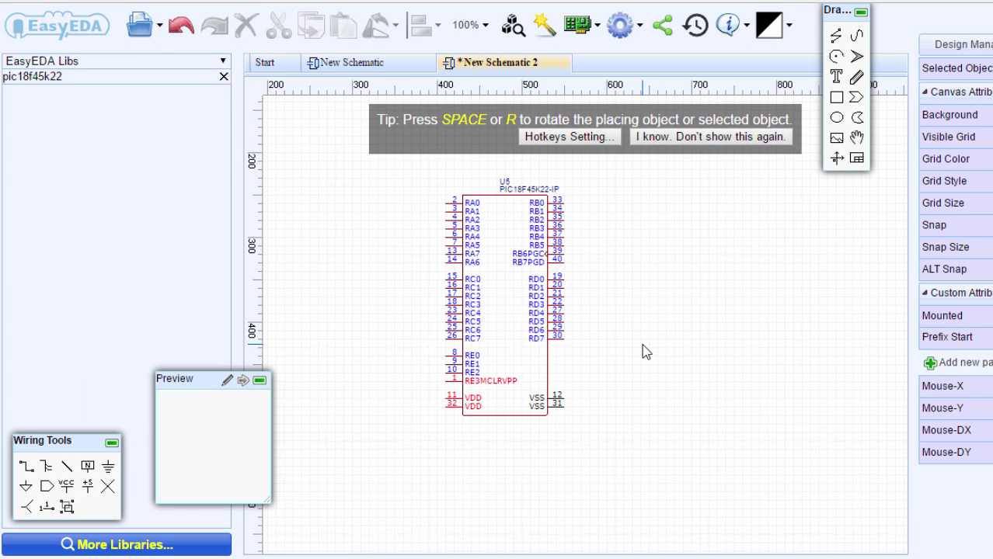
Search for L293D and place its DIP16 part as U1 right of U5.
click(140, 544)
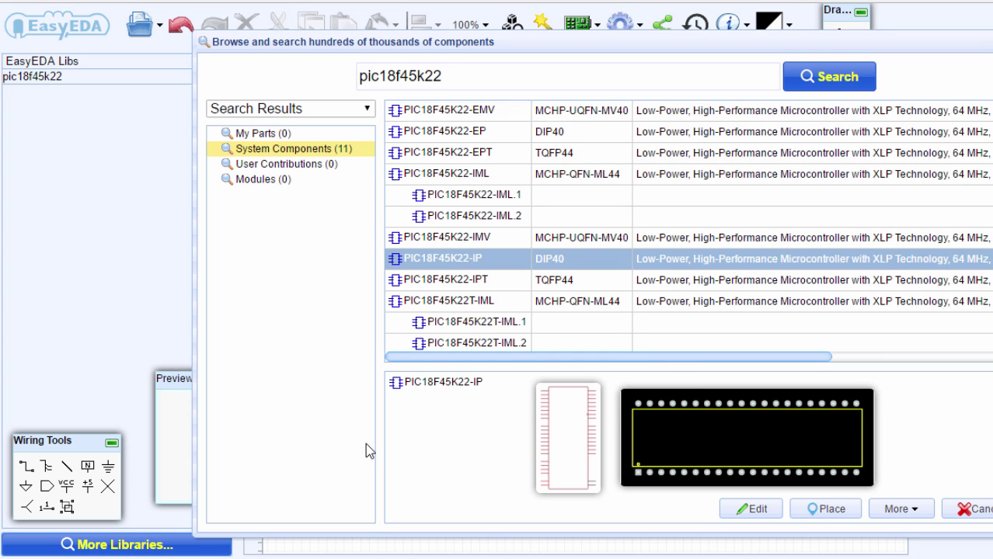
double_click(368, 75)
text(L293D)
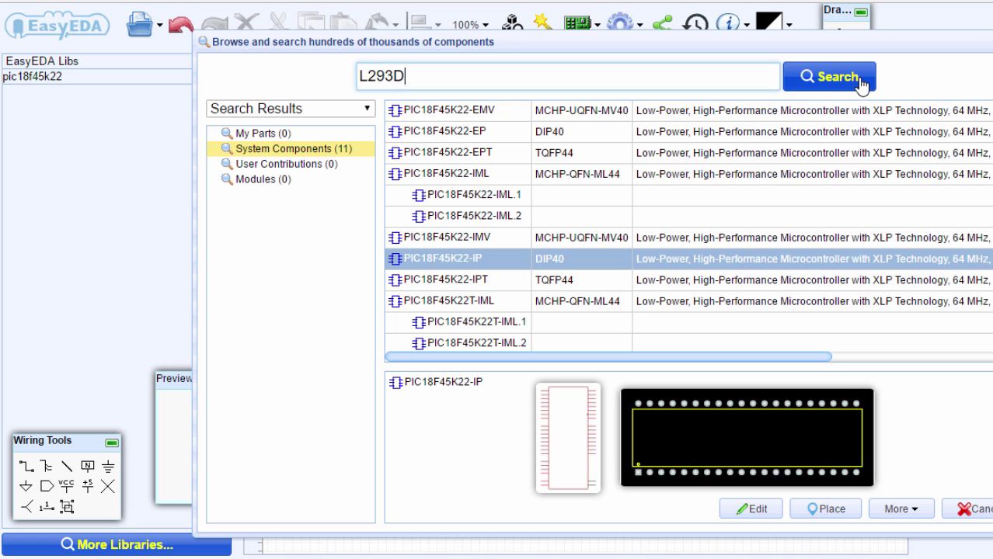
click(836, 78)
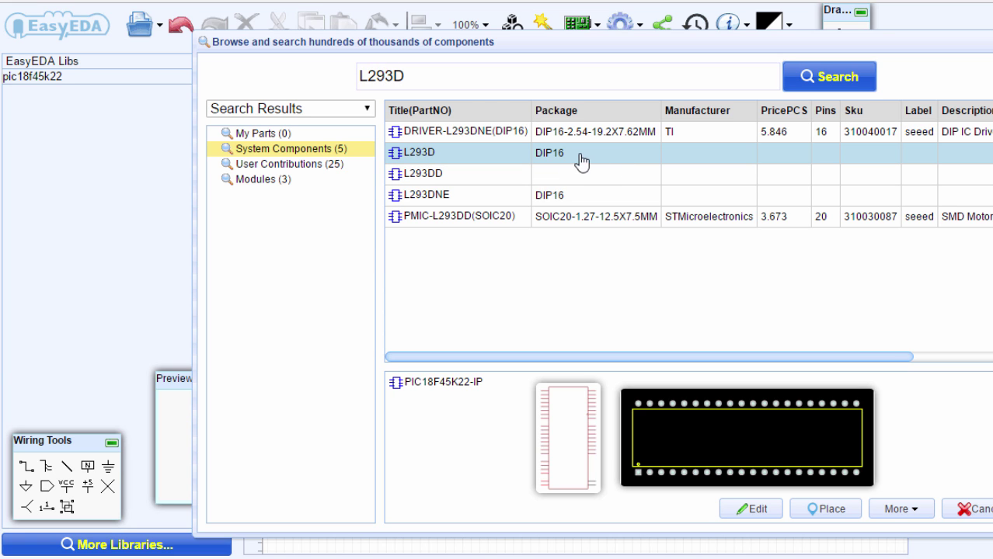
click(577, 159)
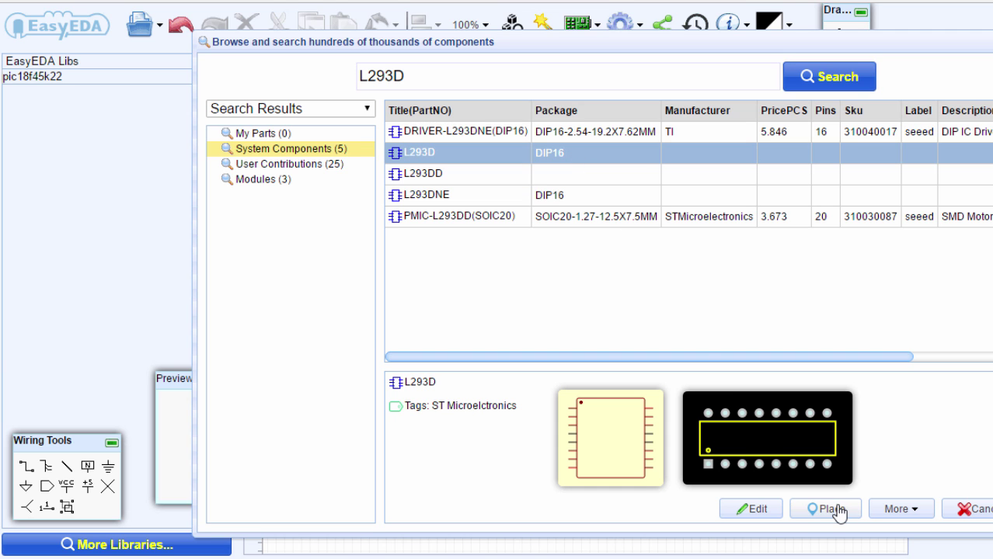
click(827, 510)
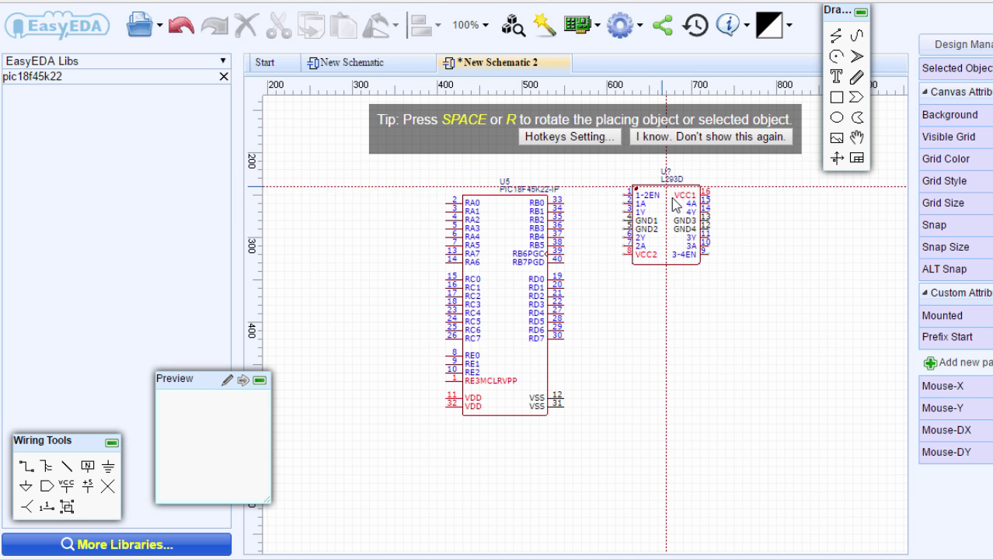
click(691, 231)
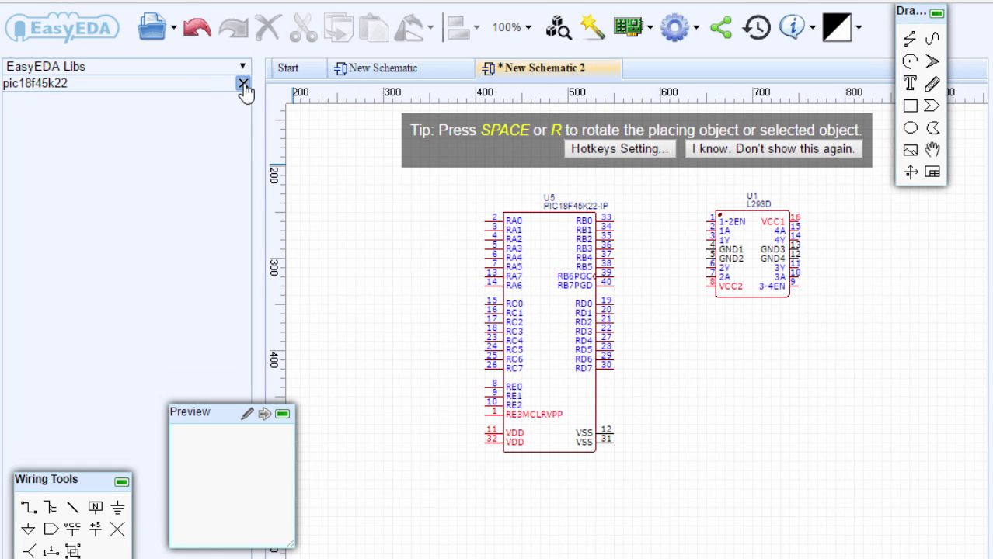
Choose the Potentiometer(EU) symbol and drop a 100k pot as R1 left of U5.
click(243, 83)
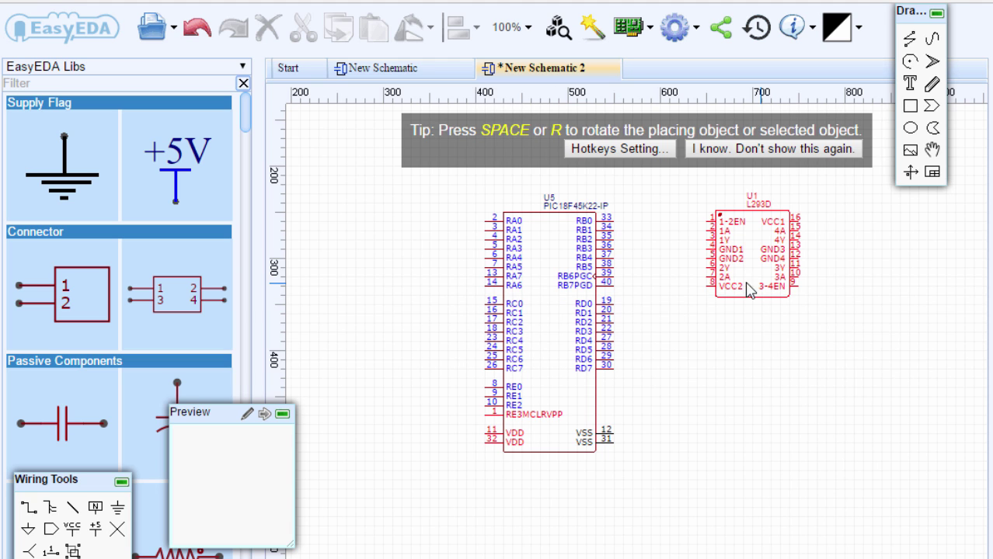
scroll(179, 264, down, 5)
scroll(199, 266, up, 1)
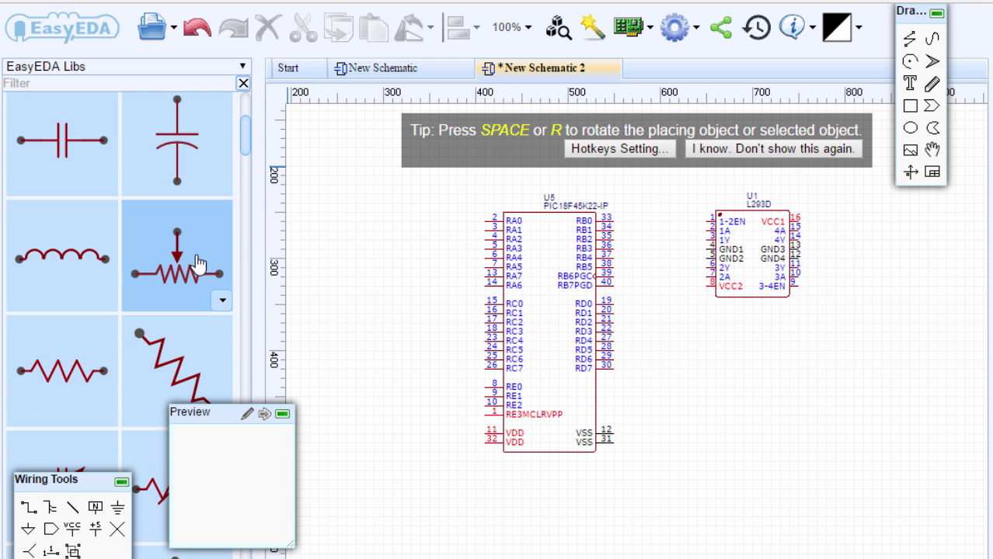
click(221, 300)
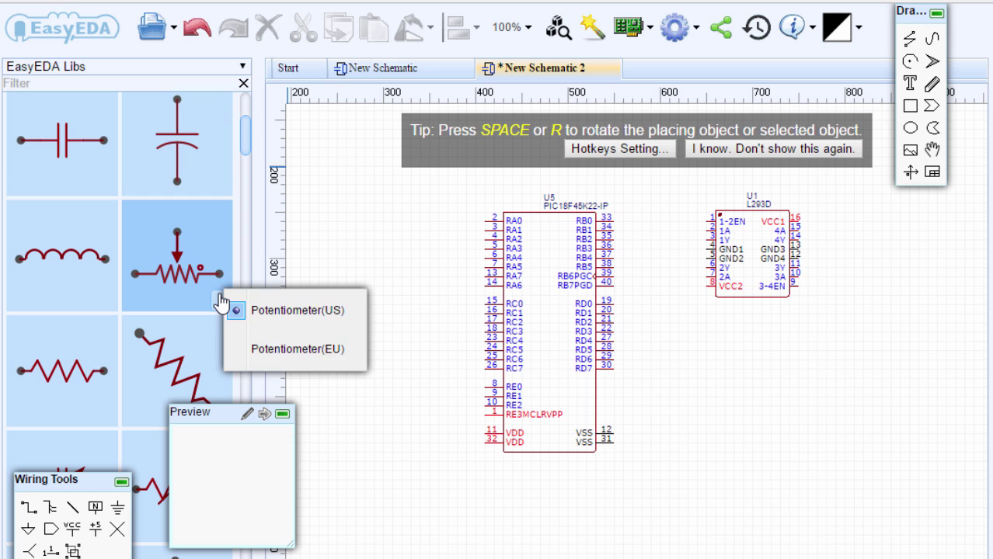
click(304, 351)
click(167, 257)
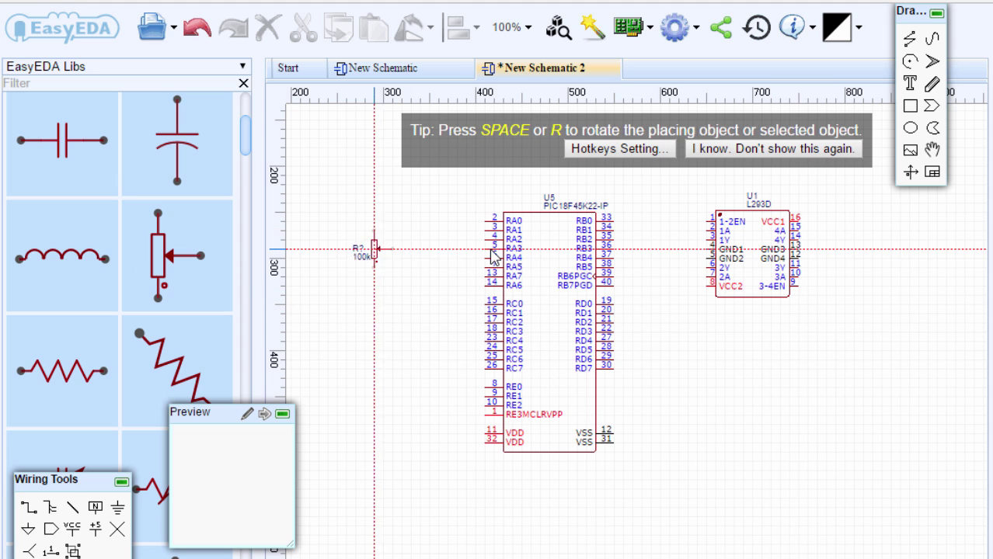
click(432, 225)
key(Escape)
drag(247, 143, 250, 119)
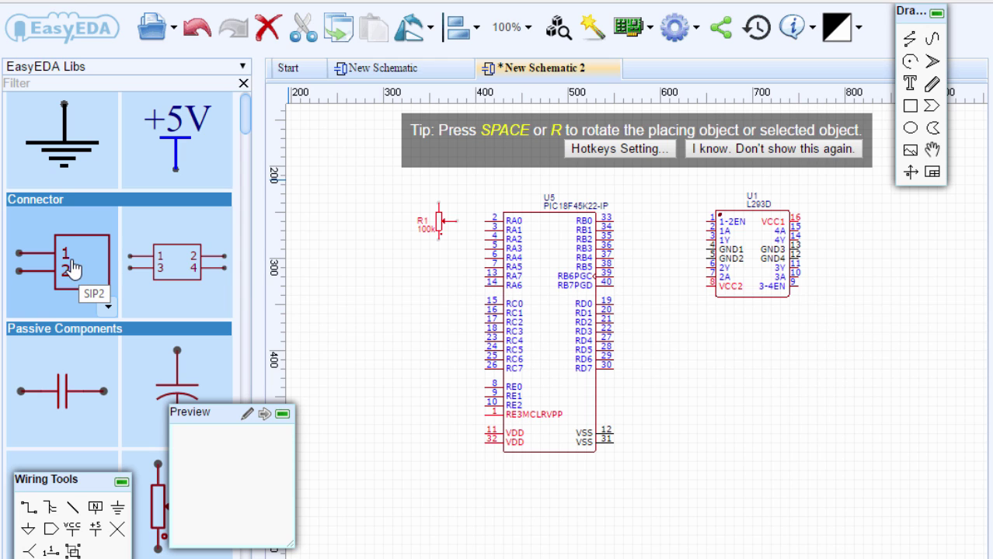
Try the 3-pin and 7-pin connector variants, then settle on the 2-pin SIP2.
click(108, 308)
click(163, 104)
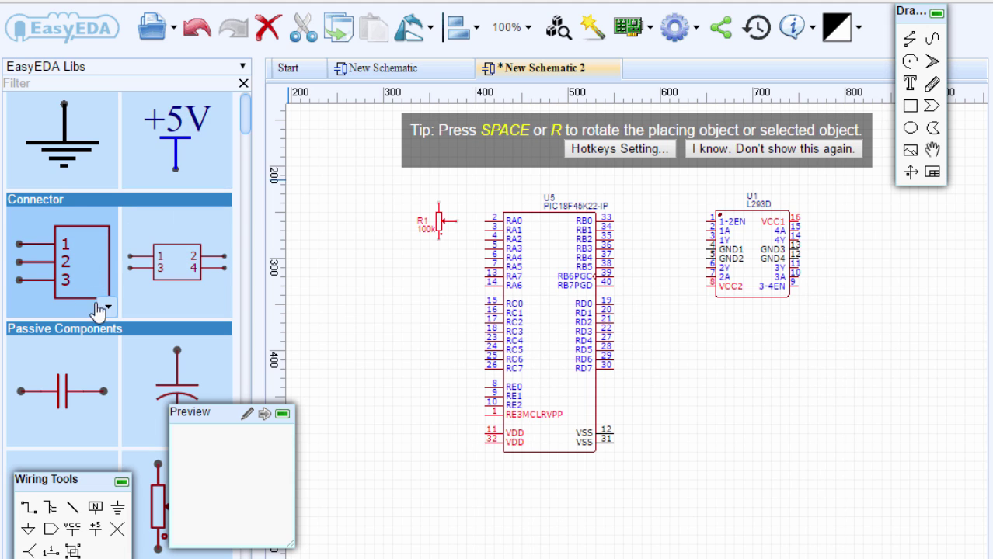
click(106, 312)
click(167, 264)
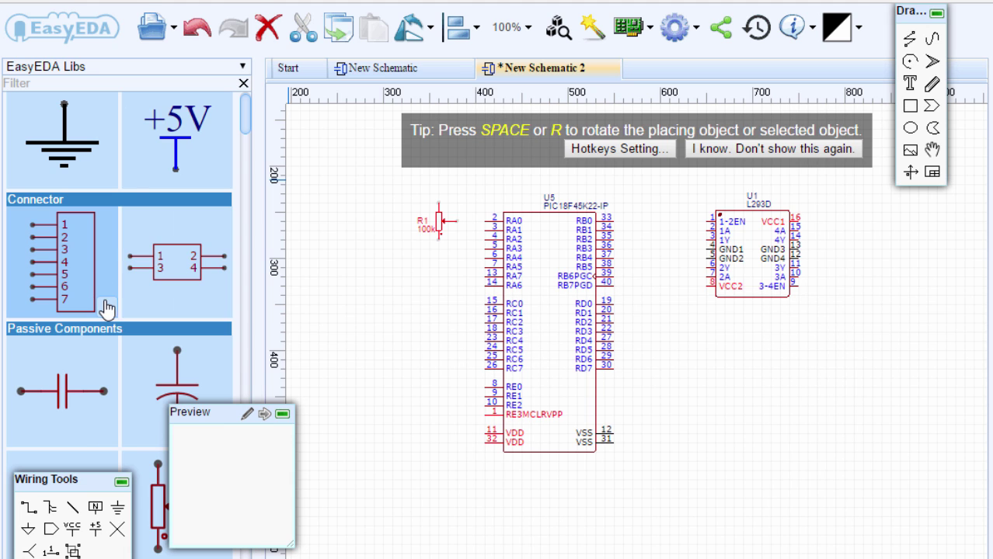
click(107, 307)
click(167, 69)
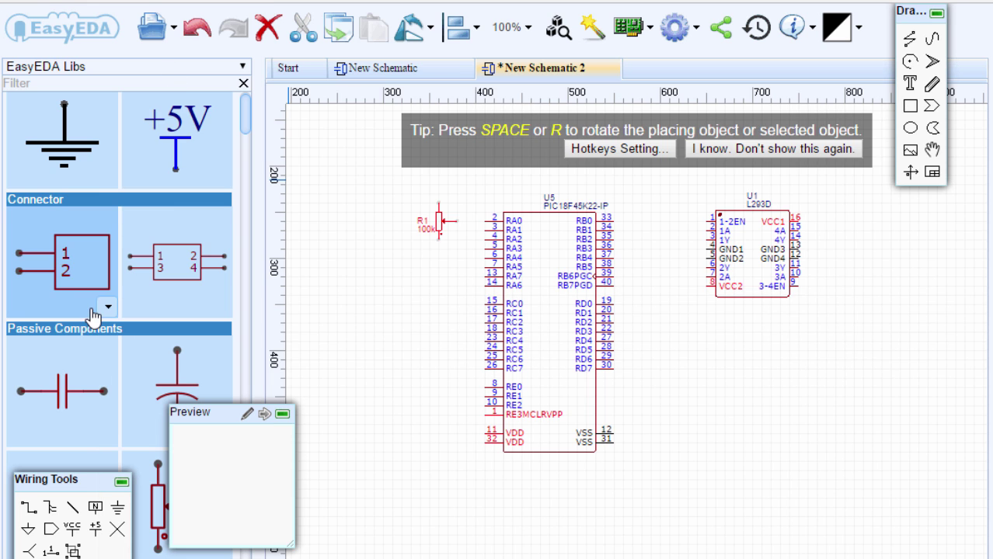
Place 2-pin connectors P1, P2 and P3 stacked vertically right of the L293D.
click(84, 288)
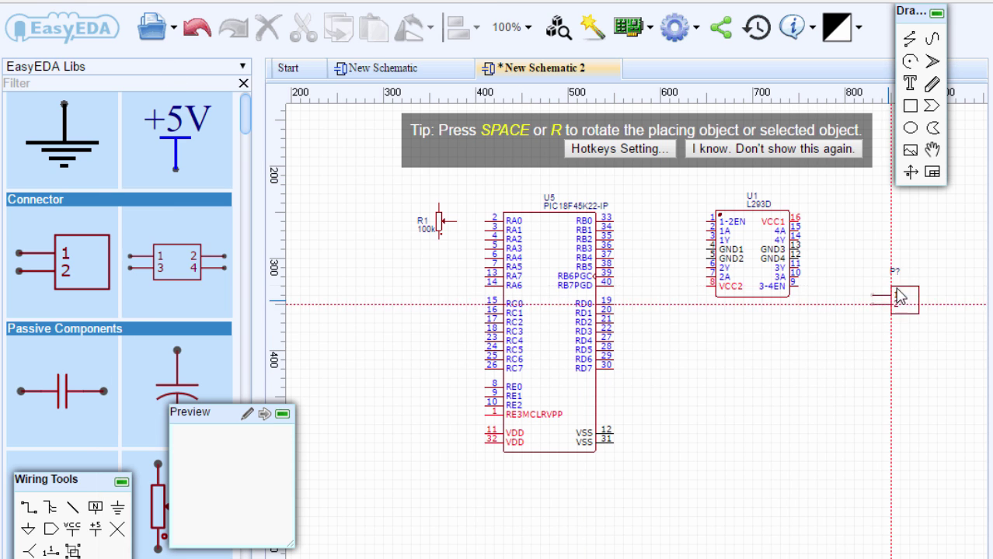
click(878, 237)
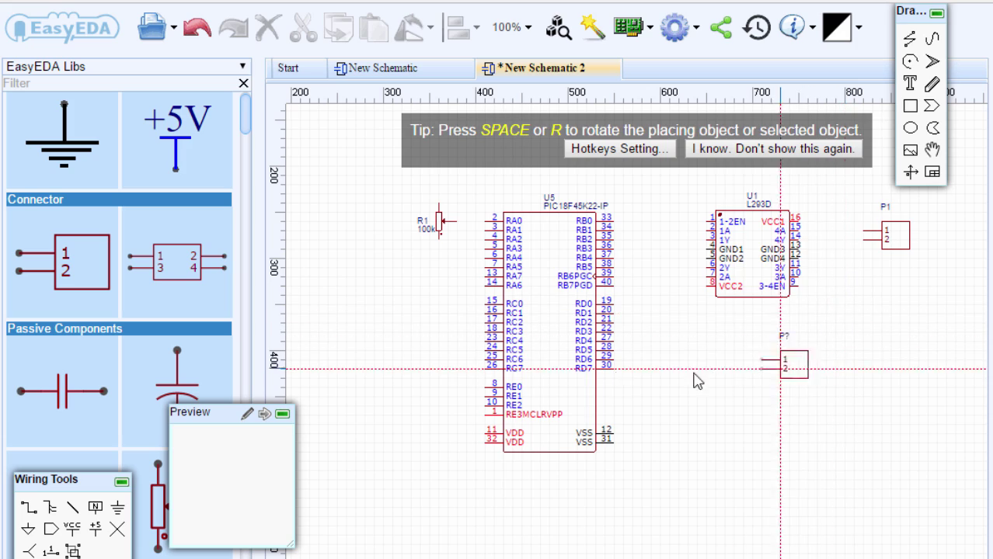
click(898, 359)
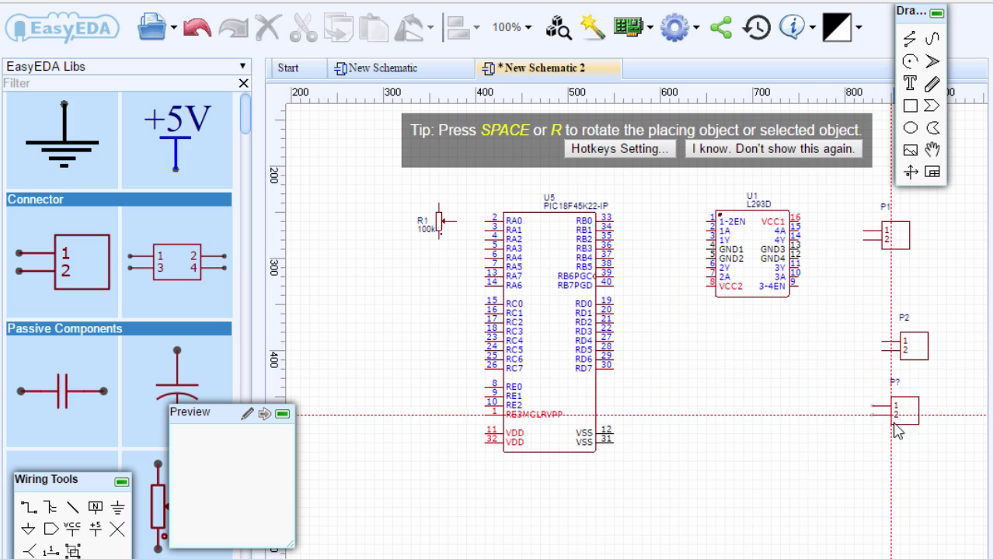
click(899, 412)
key(Escape)
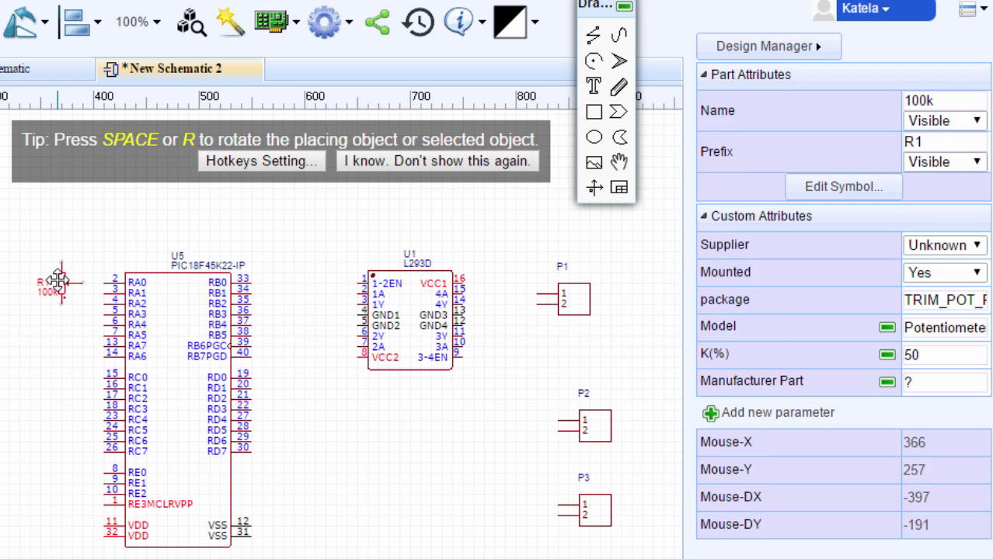
In R1's Part Attributes, change the Name value from 100k to 10k.
click(285, 266)
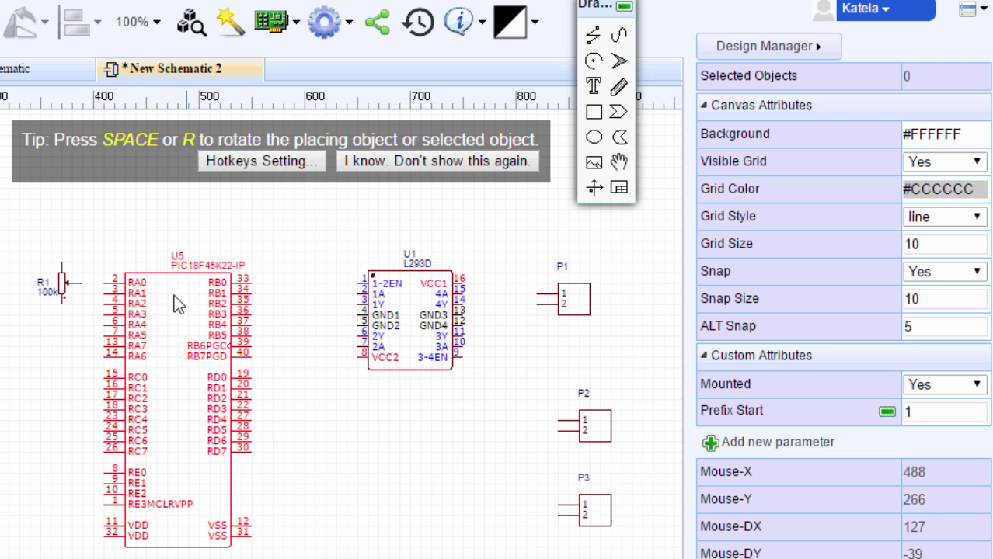
click(66, 292)
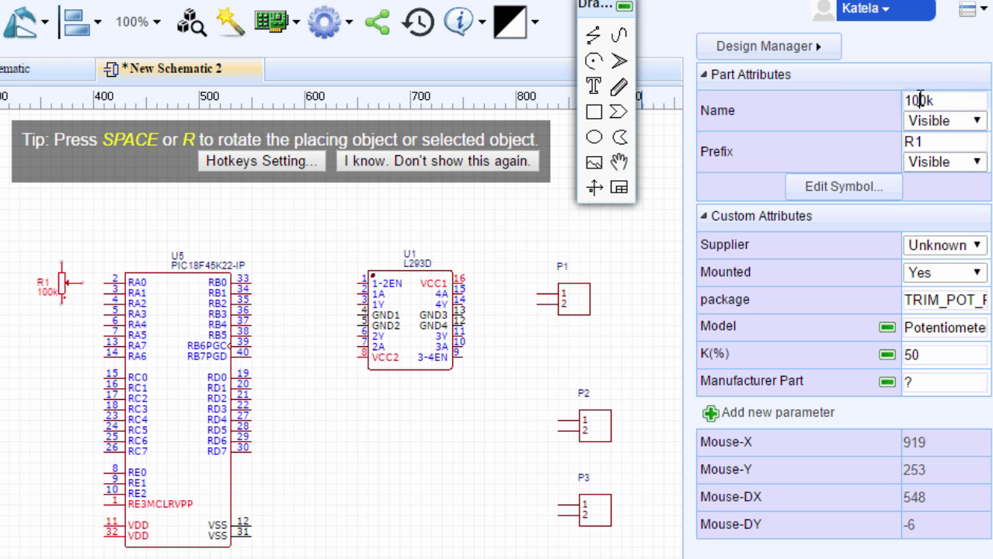
click(919, 100)
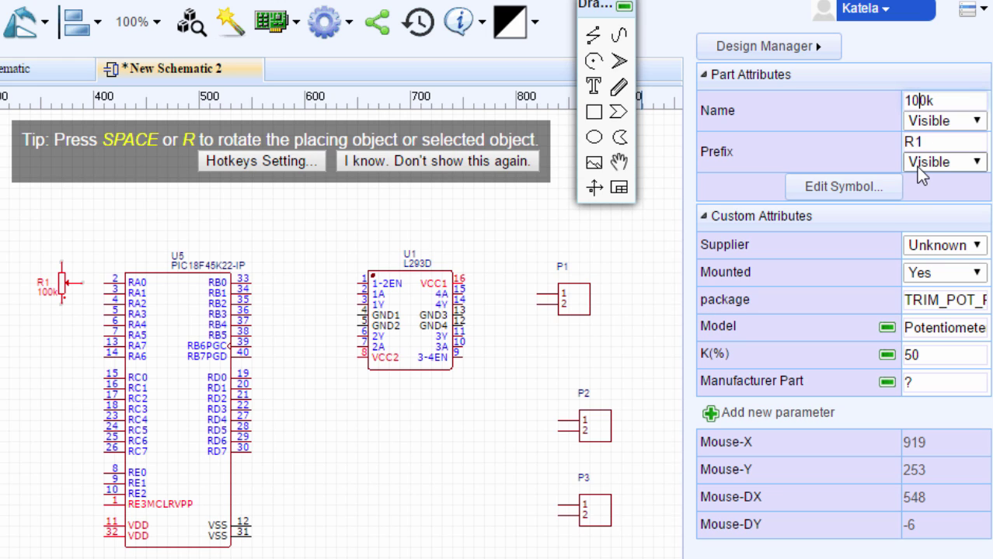
key(BackSpace)
click(935, 141)
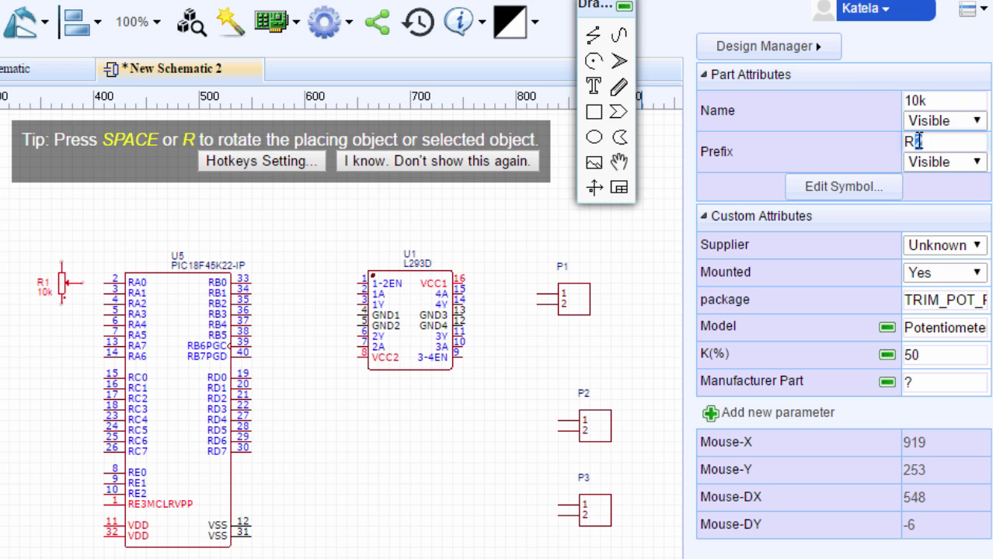
key(BackSpace)
text(2)
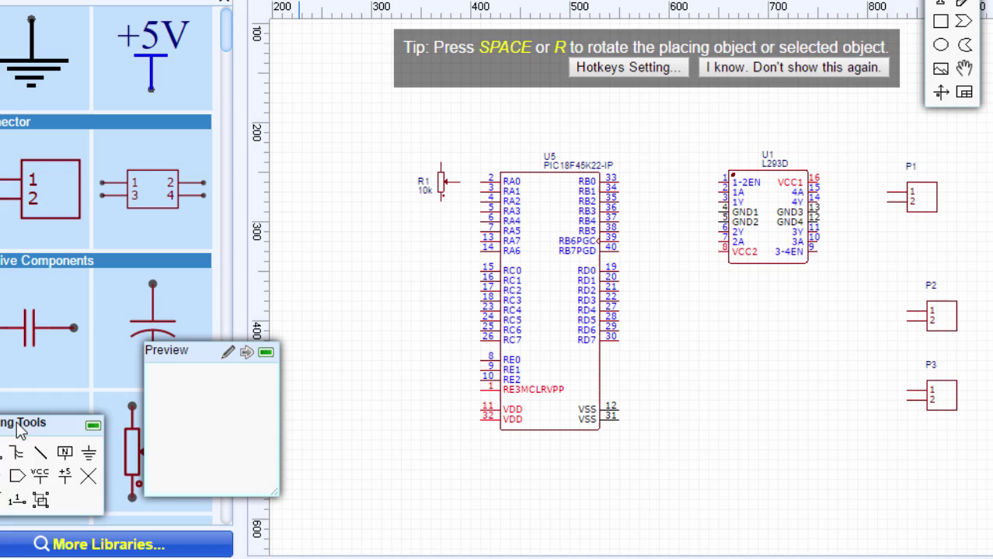
drag(30, 423, 364, 368)
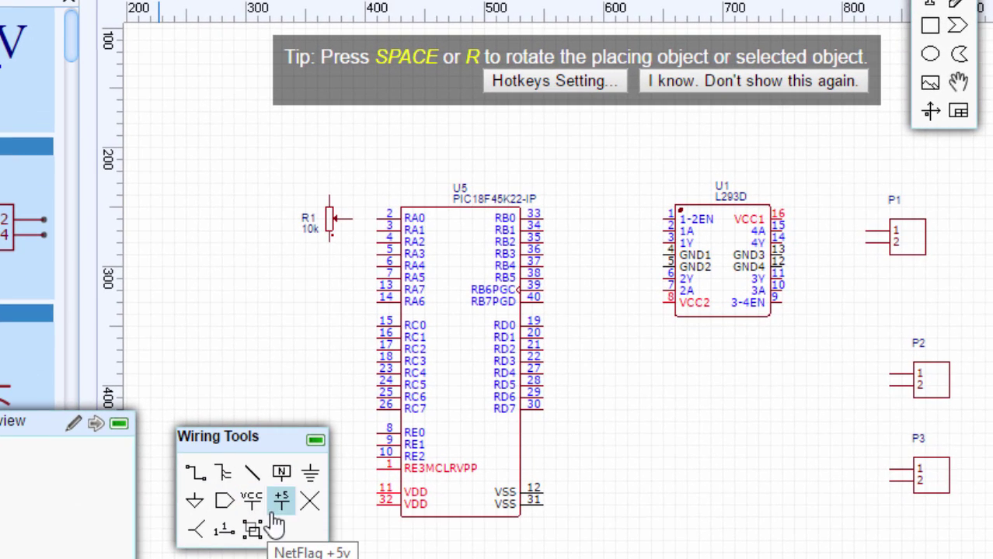
Place ground symbols at R1's lower lead, right of the L293D and below the PIC.
click(310, 472)
click(330, 284)
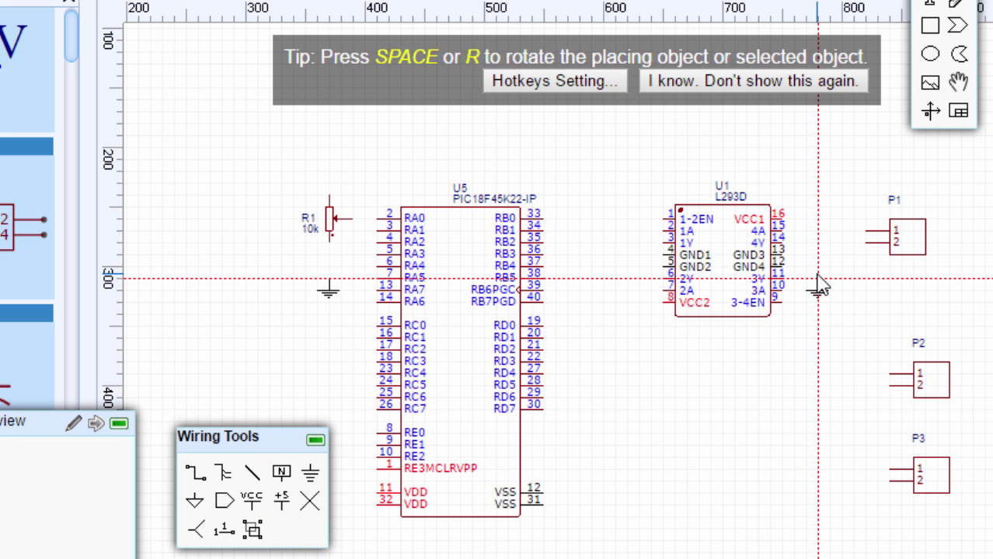
click(819, 283)
click(567, 525)
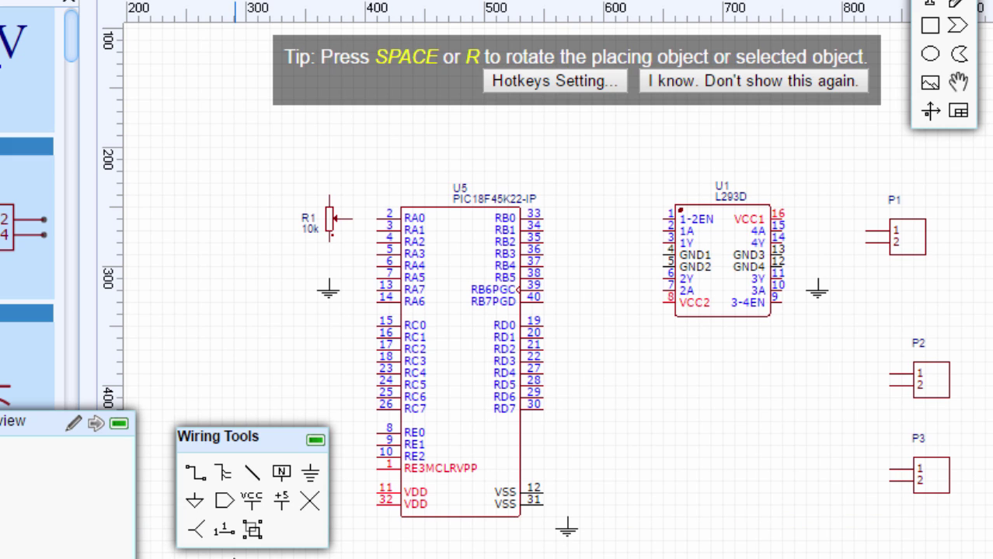
Add +5V flags at R1's top lead, above connector P2 and near the PIC's MCLR pin.
click(281, 500)
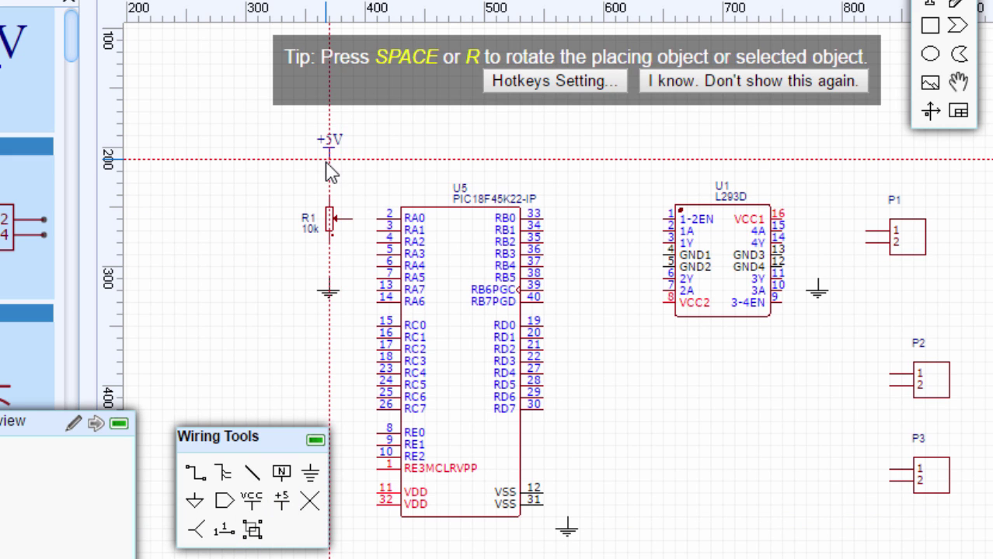
click(329, 164)
click(889, 331)
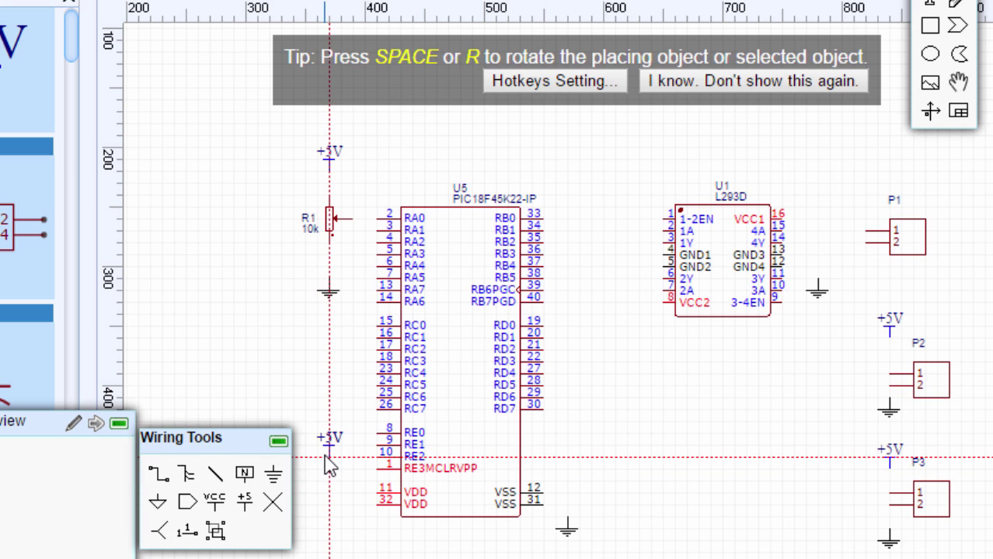
click(326, 458)
key(Escape)
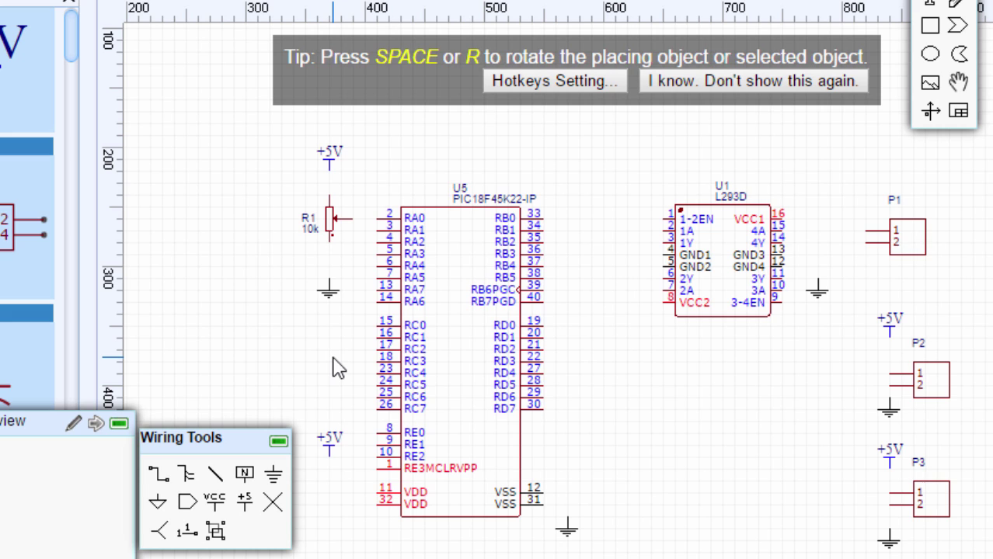
key(w)
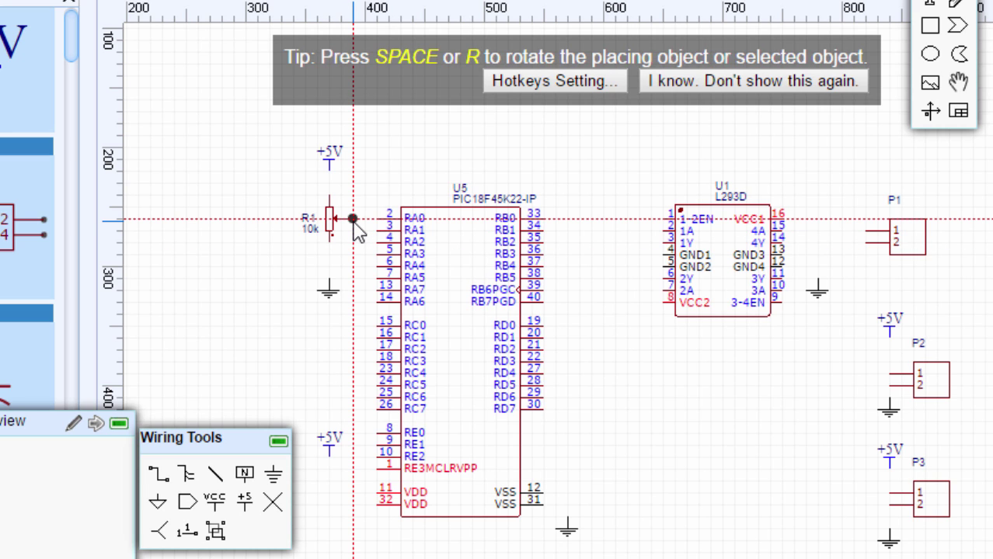
Wire R1's wiper to RA0, its lower end to ground and its top to +5V.
click(354, 219)
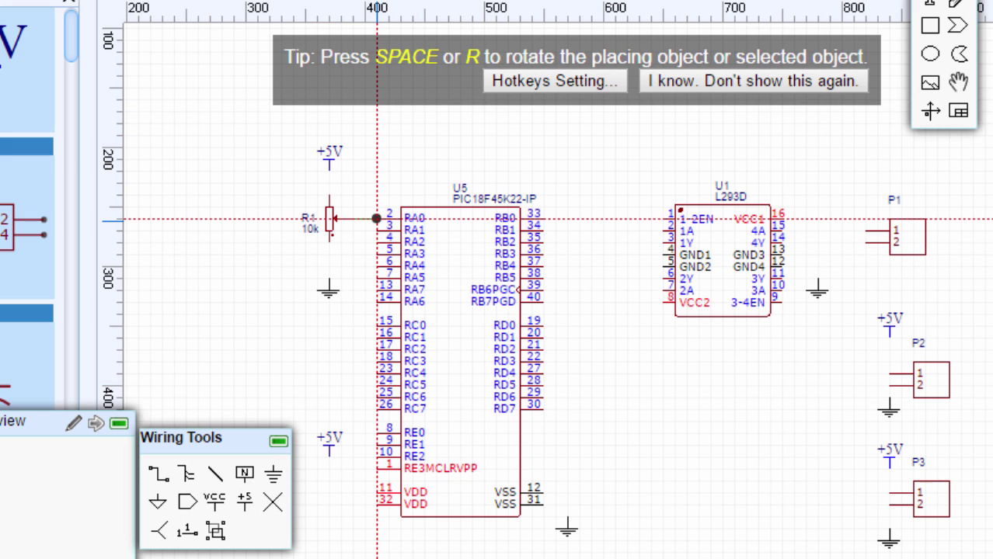
click(376, 219)
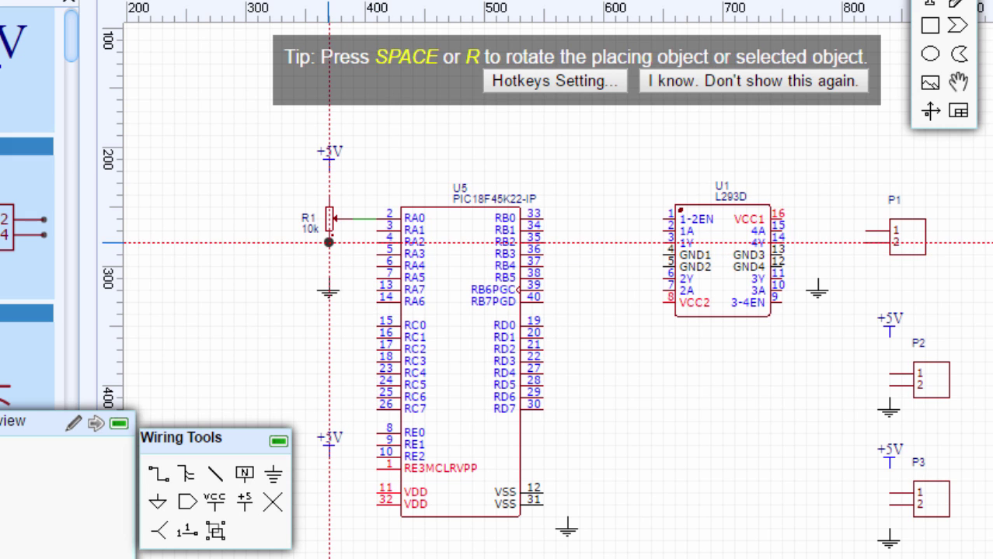
click(328, 287)
click(328, 195)
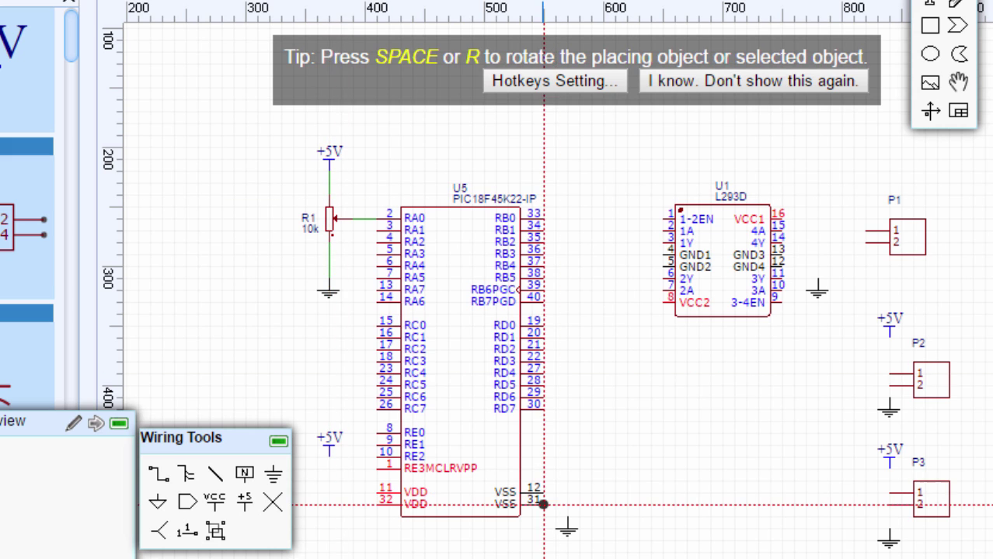
Wire U5's VSS pins 31 and 12 to ground and VDD pins 11 and 32 to +5V.
click(543, 504)
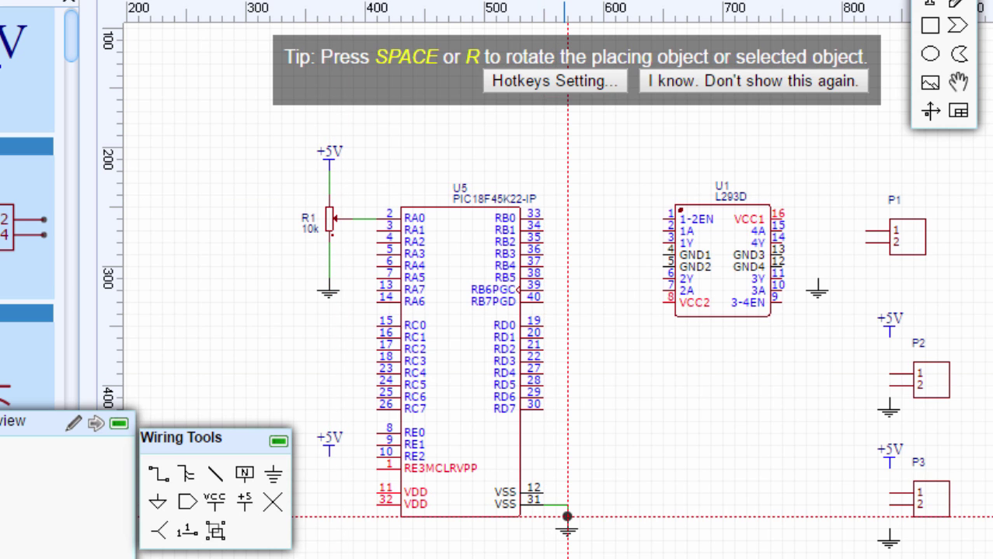
click(567, 492)
click(543, 492)
click(567, 504)
click(381, 491)
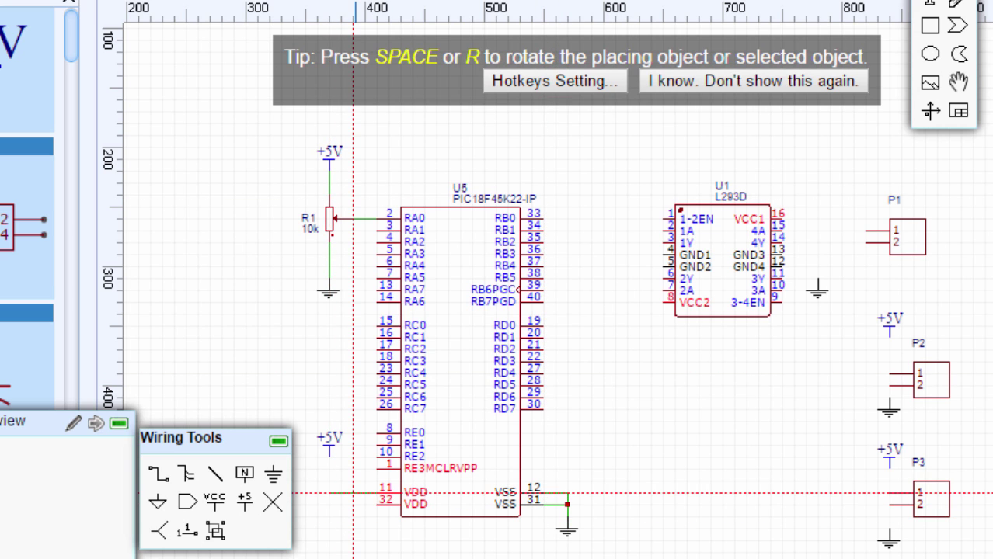
click(329, 446)
click(377, 504)
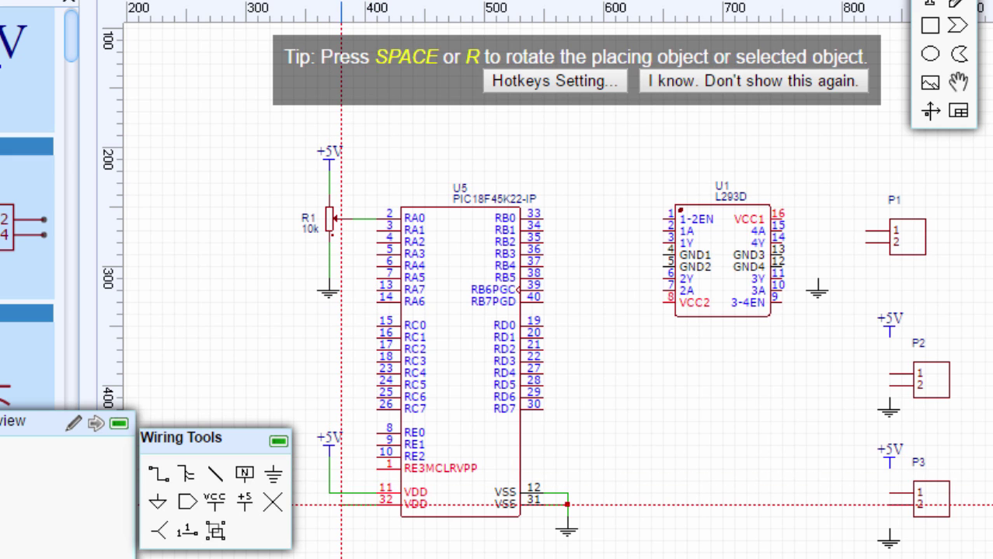
click(329, 493)
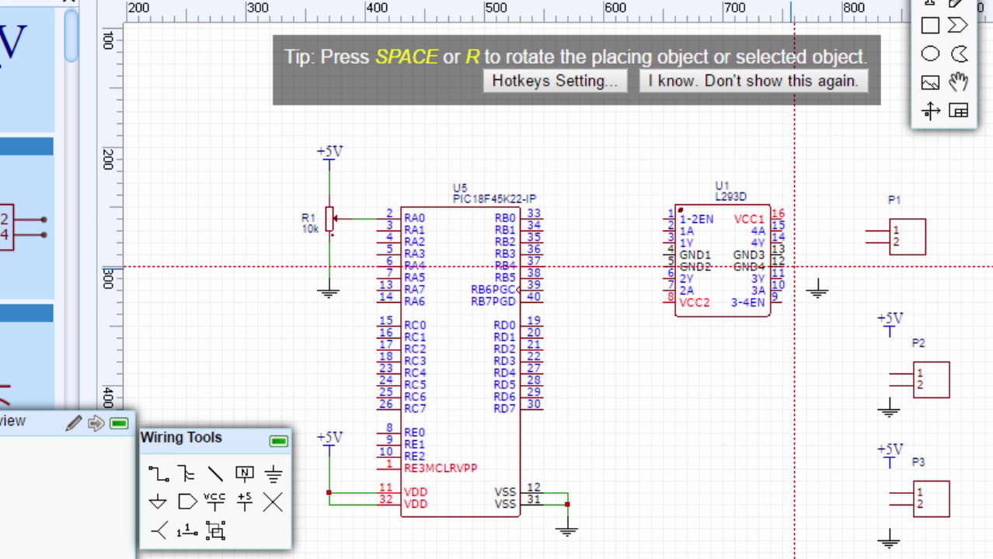
Connect U1's GND1–GND4 pins to their ground symbols.
click(781, 267)
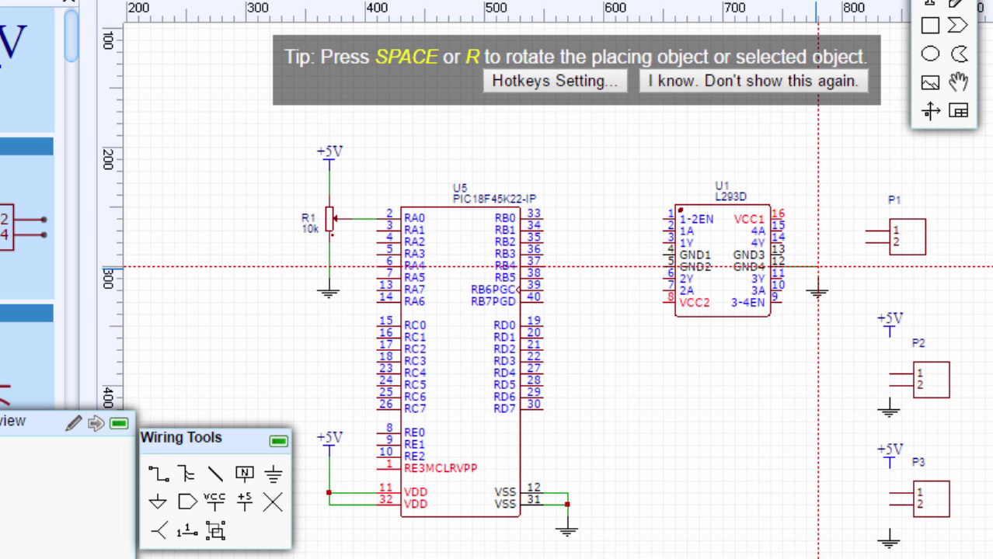
click(817, 285)
click(817, 266)
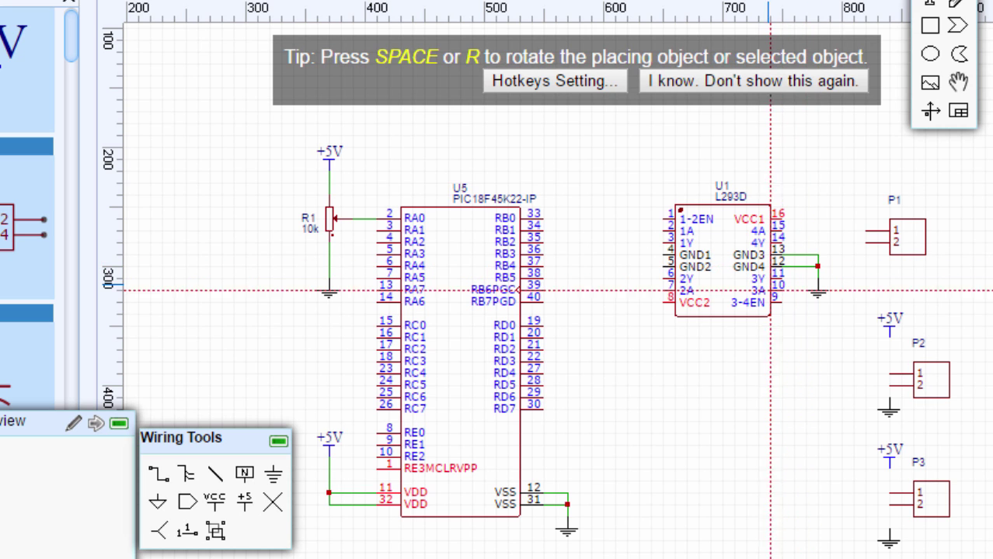
click(674, 266)
click(615, 278)
click(674, 255)
click(616, 267)
scroll(893, 497, up, 3)
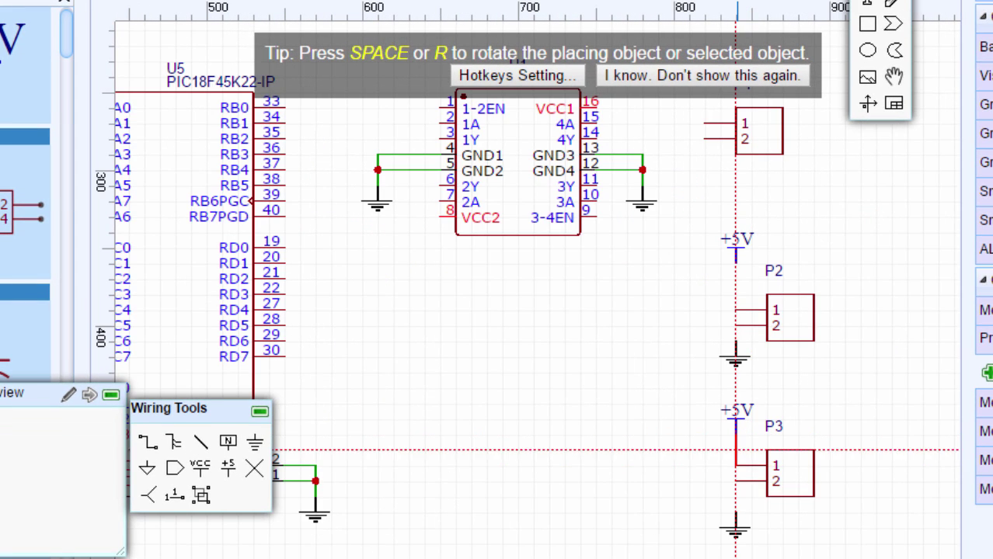
Wire connectors P3 and P2 to their supply and ground flags.
click(735, 432)
click(734, 511)
click(735, 342)
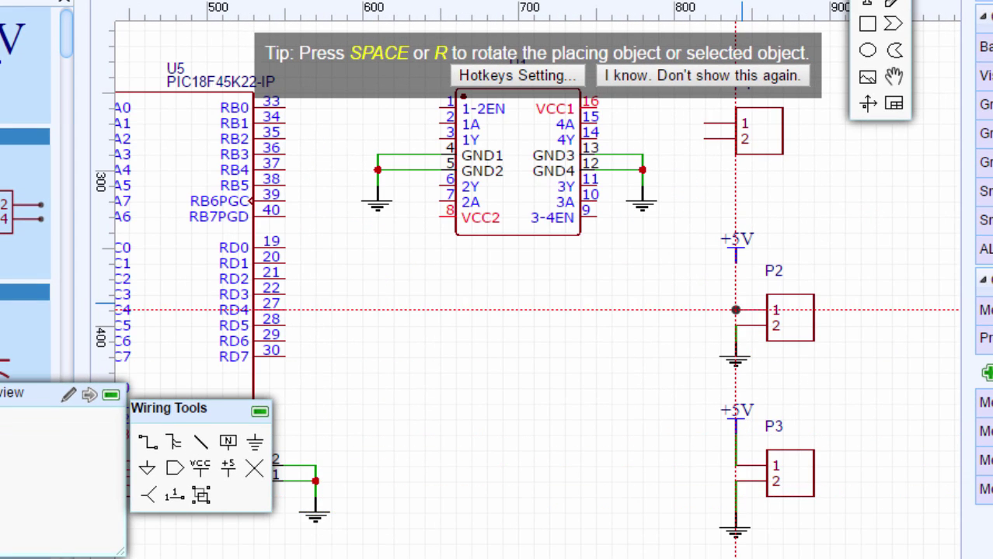
click(735, 263)
key(Escape)
Change P3's supply flag label from +5V to +12V.
click(736, 410)
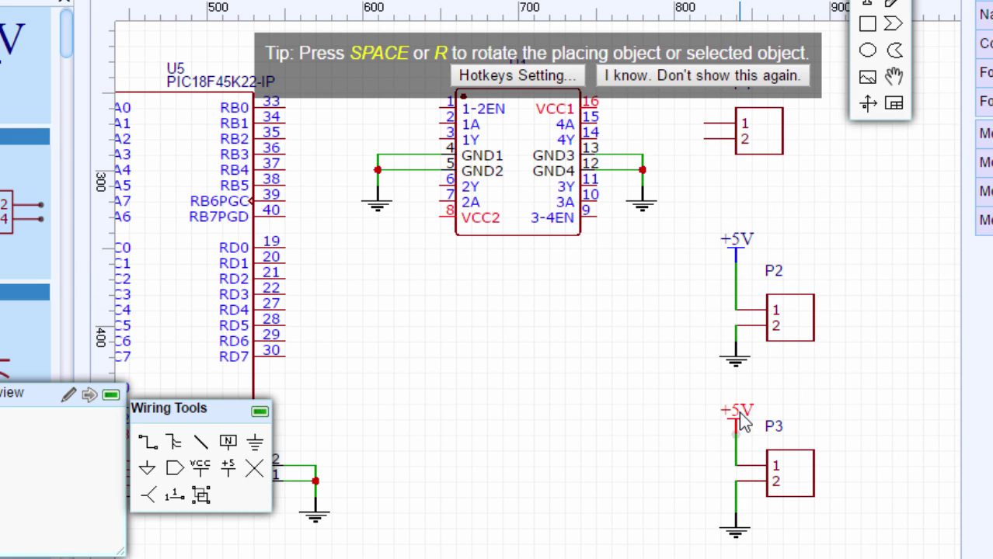
double_click(741, 411)
click(751, 420)
key(BackSpace)
text(12)
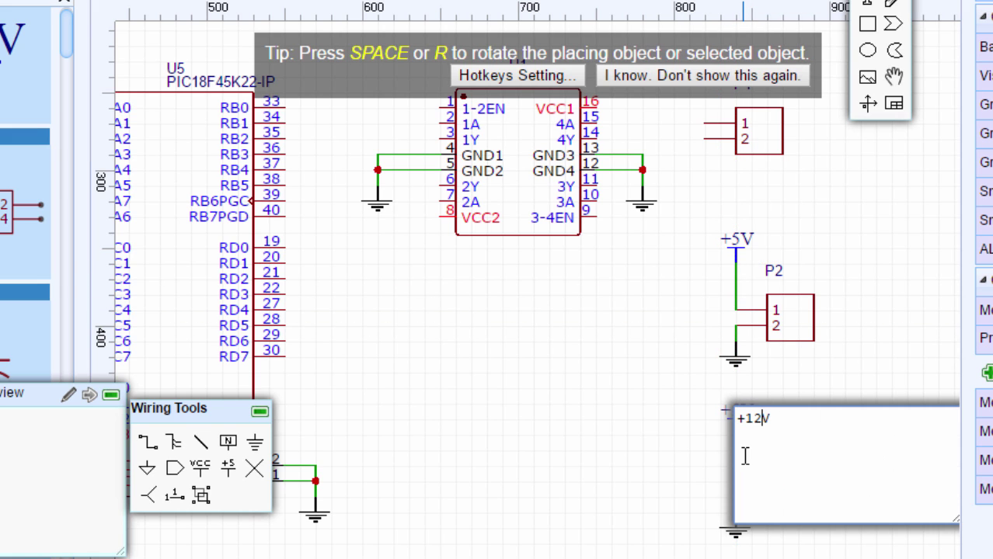
click(684, 419)
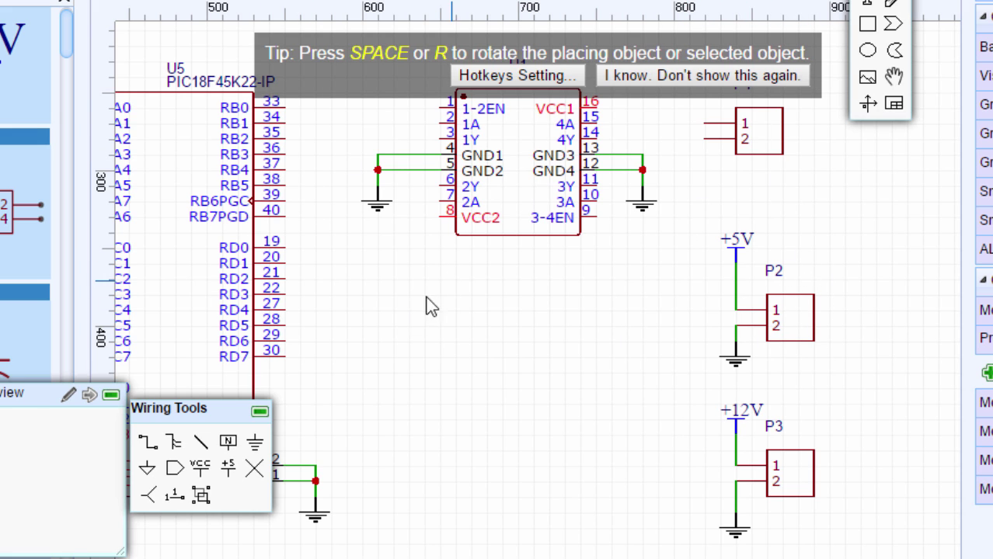
right_drag(626, 359, 750, 448)
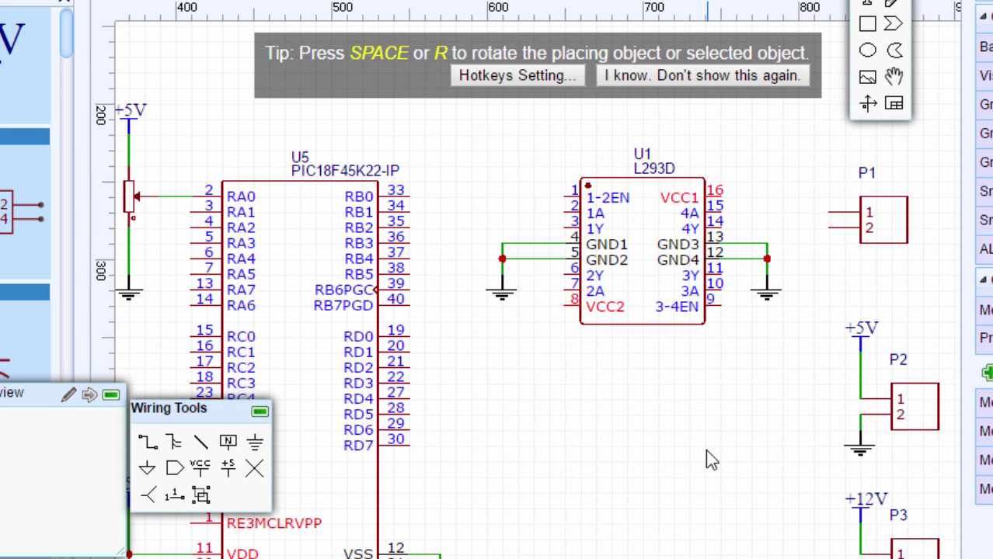
Place a net port beside U1's 1-2EN pin 1 and name it EN1.
scroll(705, 449, down, 1)
scroll(680, 396, up, 1)
scroll(706, 381, up, 1)
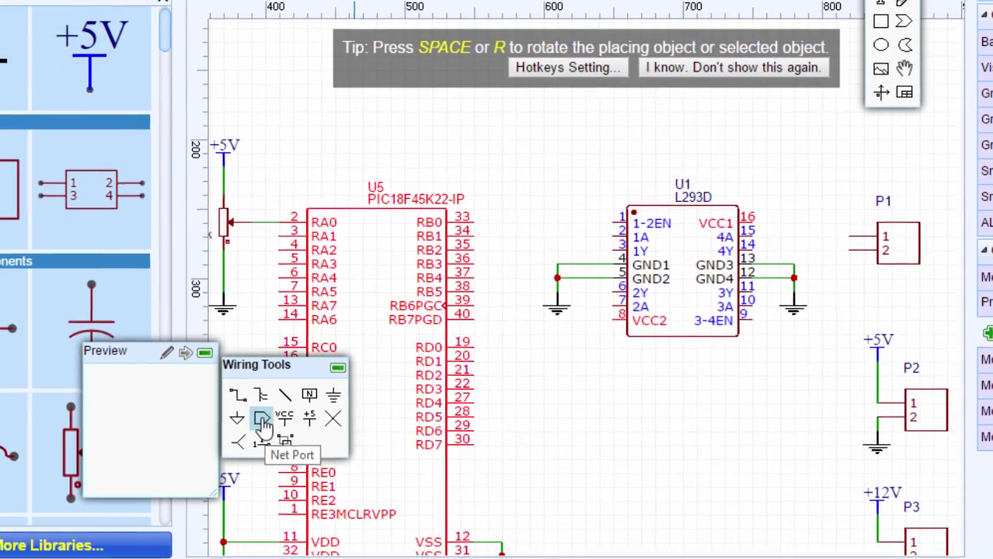
click(261, 420)
click(596, 225)
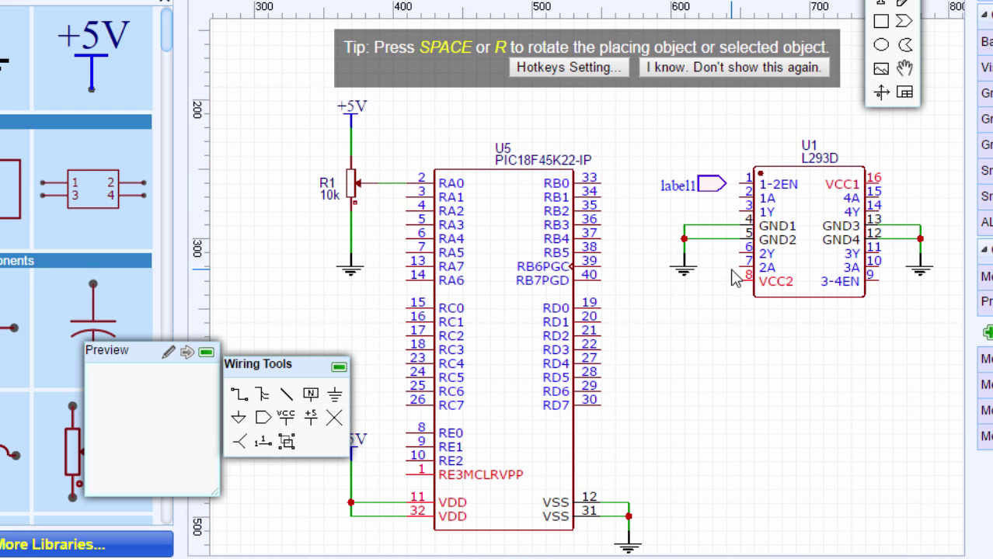
double_click(692, 186)
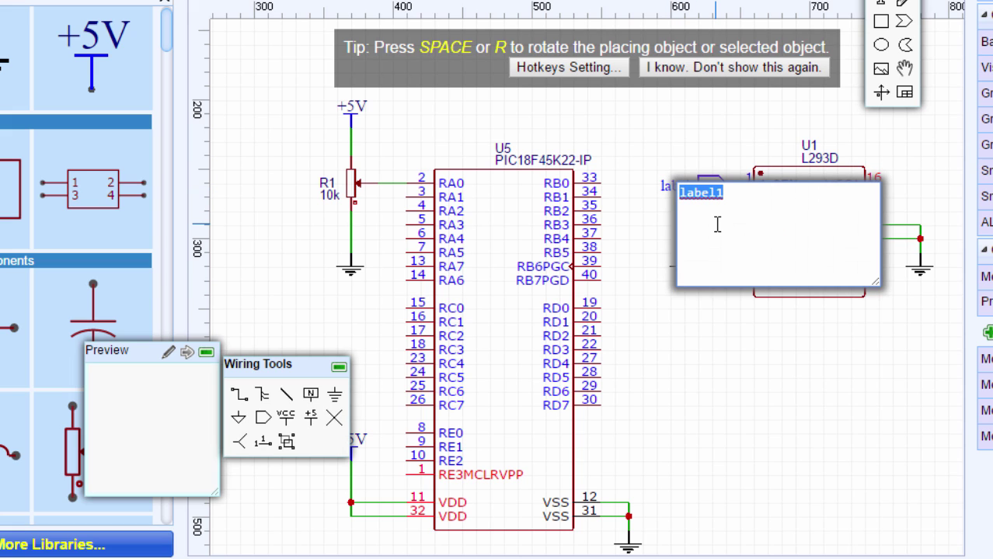
text(EN)
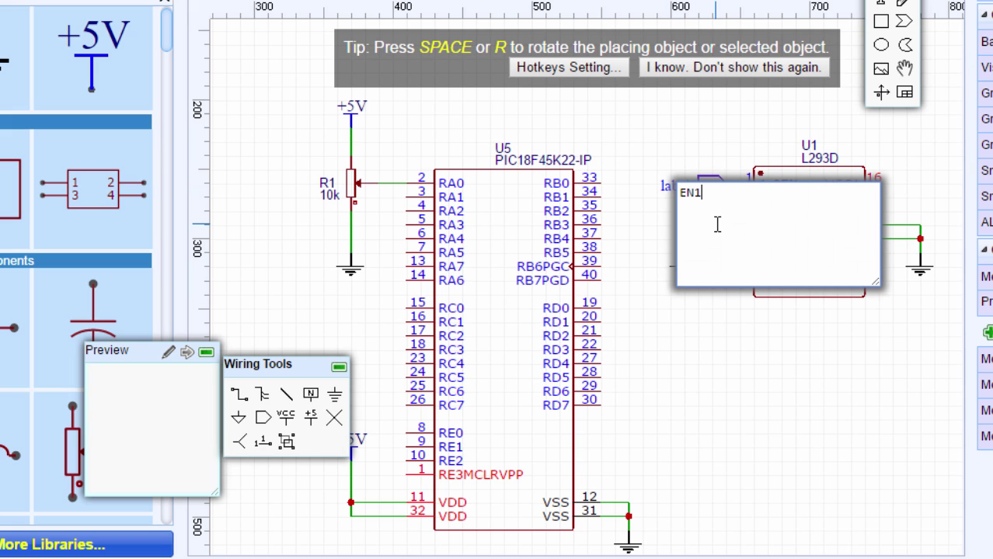
text(1)
click(633, 332)
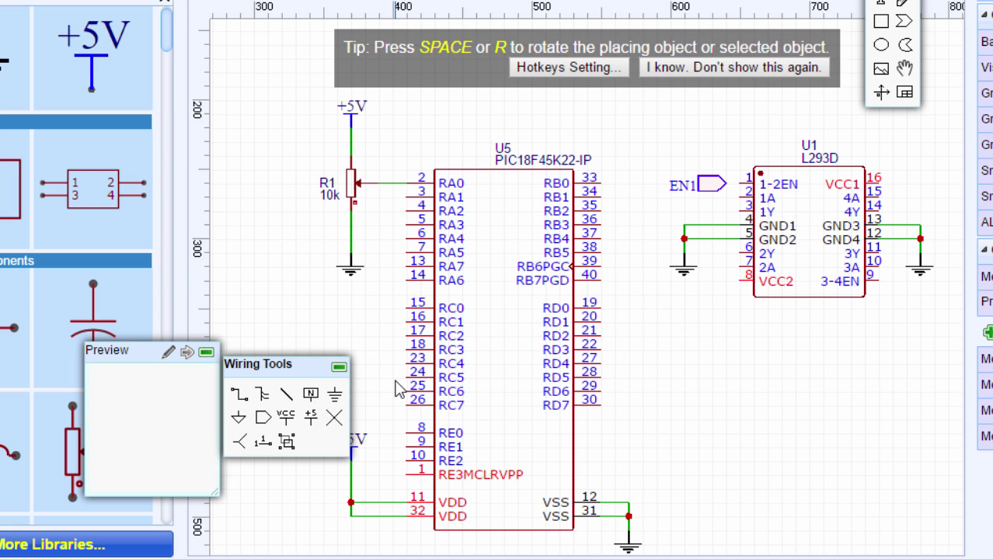
Add a second EN1 net port at U5's RC1 pin to link the enable line.
click(262, 417)
double_click(353, 330)
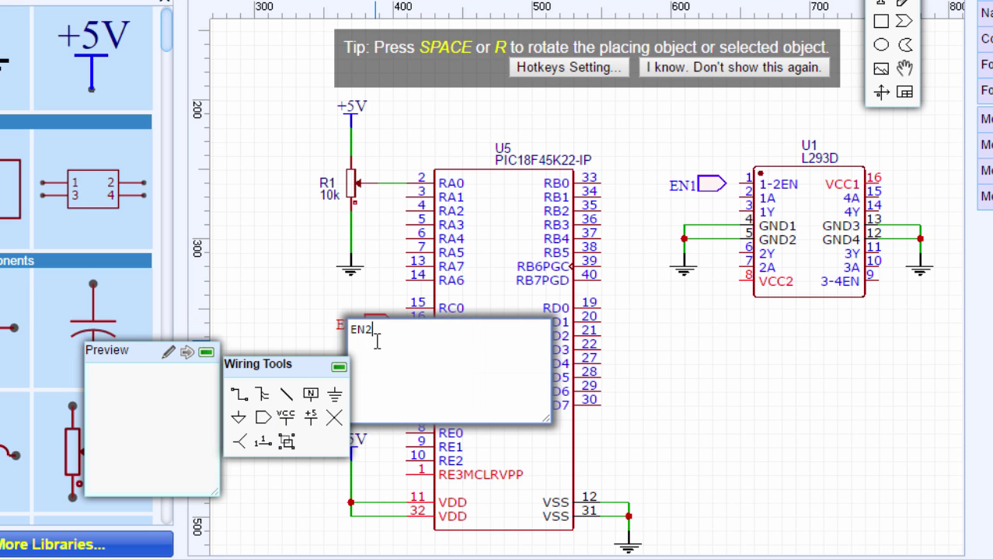
click(704, 402)
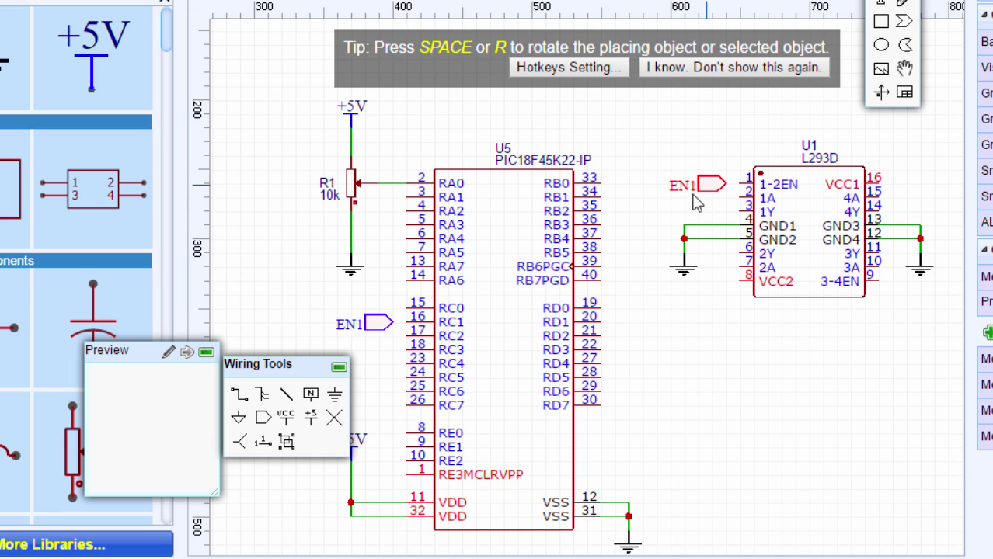
key(w)
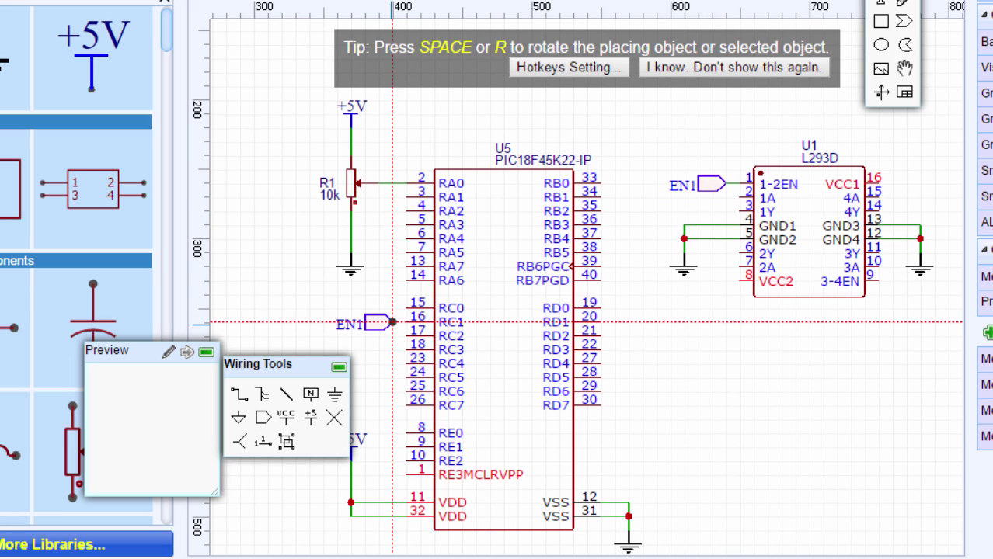
key(Escape)
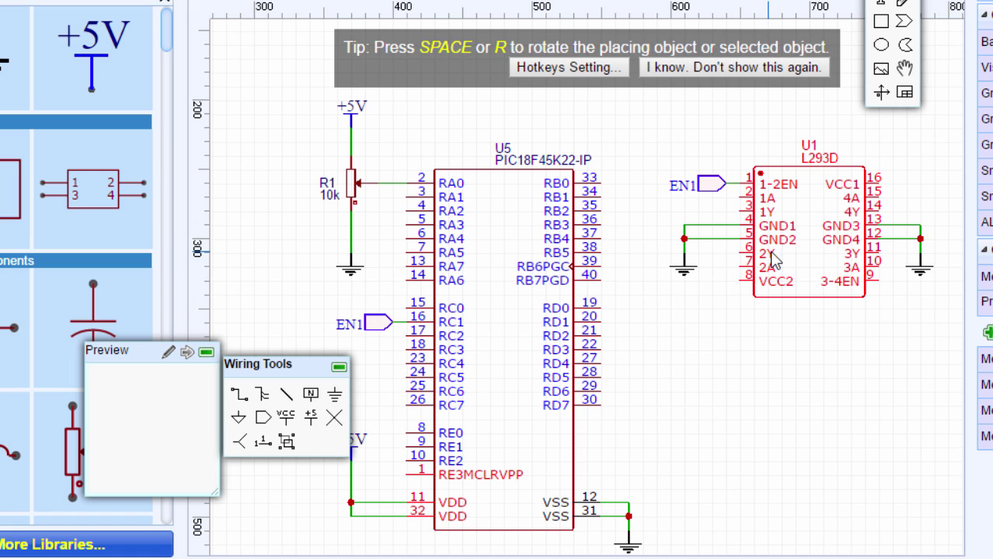
Place net ports at U1 pins 2, 3, 6, 7 and left-facing flags at RB0 and RB1.
click(263, 417)
click(725, 198)
click(725, 212)
click(729, 255)
click(729, 268)
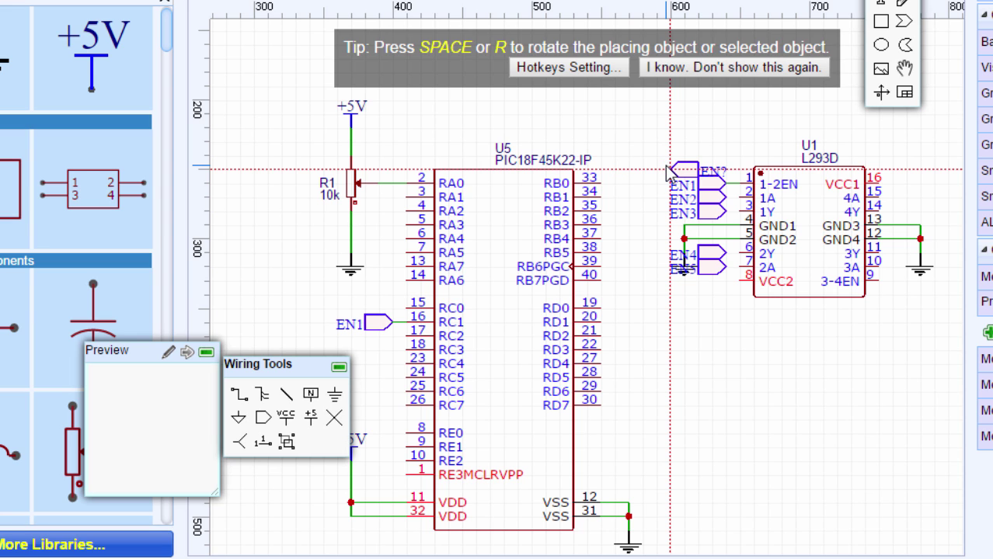
key(space)
click(630, 185)
click(629, 198)
right_drag(736, 294, 684, 301)
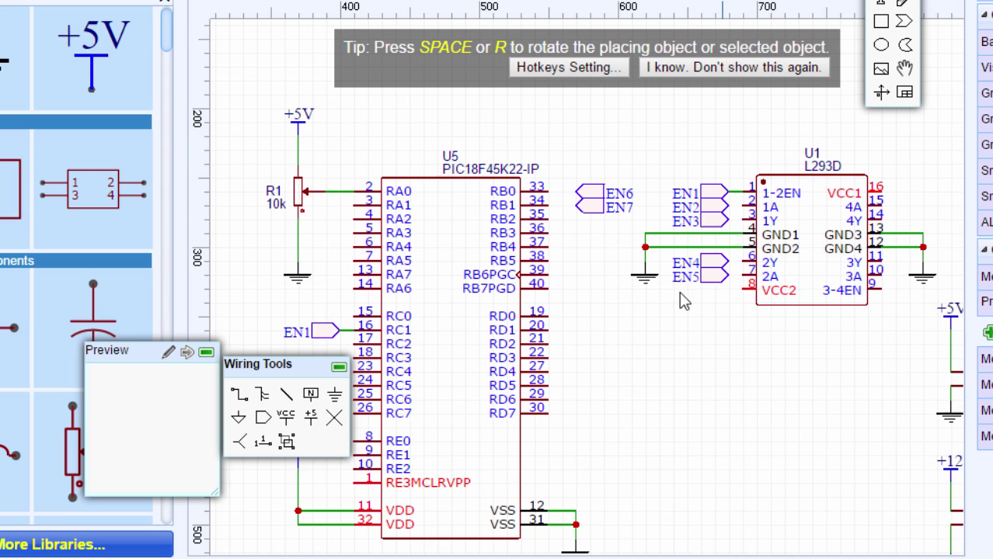
Rename the U1 pin 2 and RB0 flags IN1, and the U1 pin 7 and RB1 flags IN2.
double_click(687, 208)
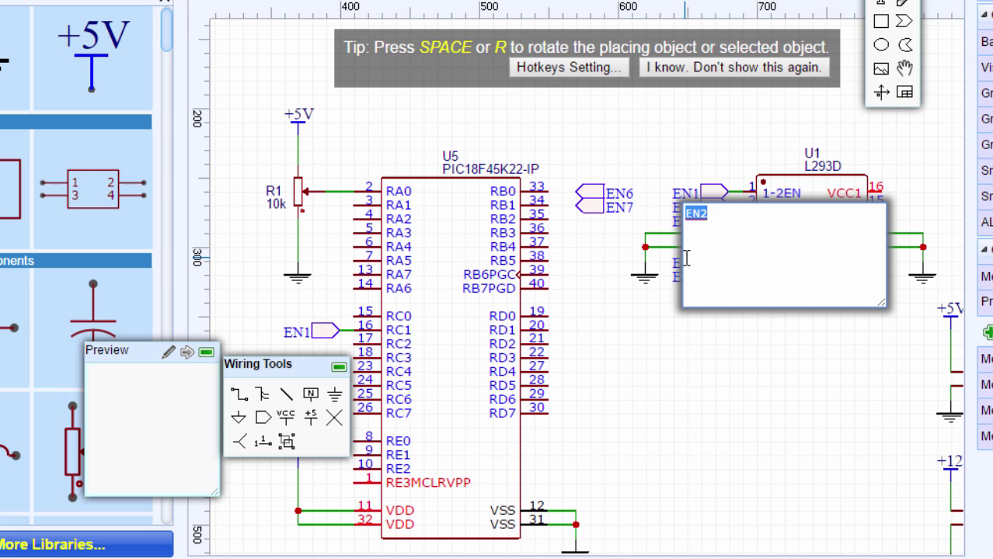
click(707, 392)
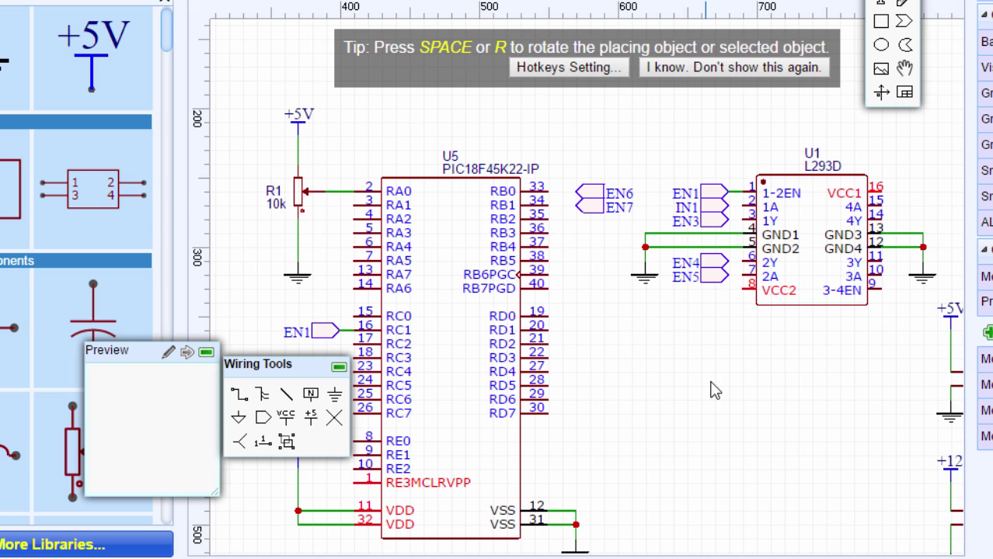
double_click(620, 196)
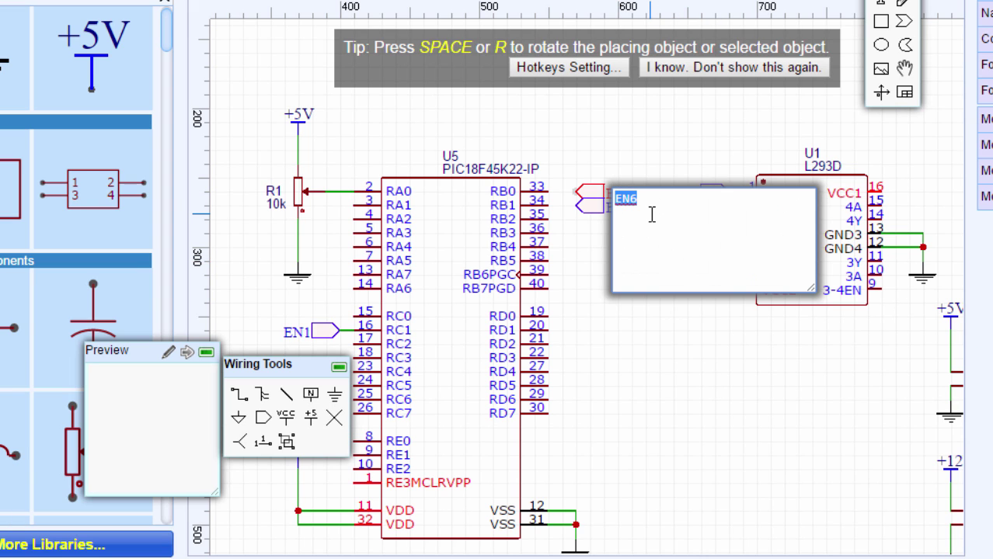
text(IN1)
click(630, 398)
double_click(685, 278)
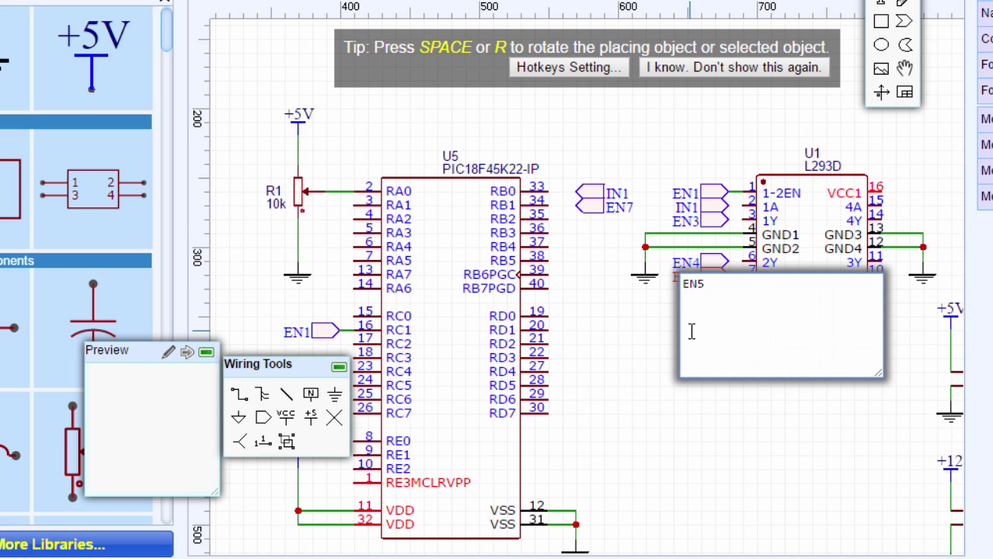
key(BackSpace)
key(BackSpace)
key(BackSpace)
text(IN2)
click(656, 372)
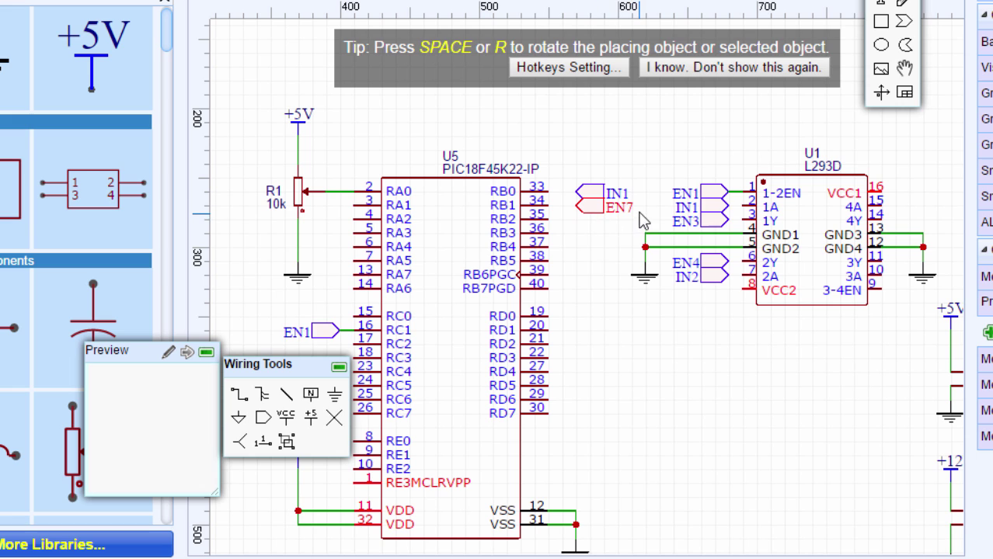
double_click(620, 207)
text(IN2)
click(575, 205)
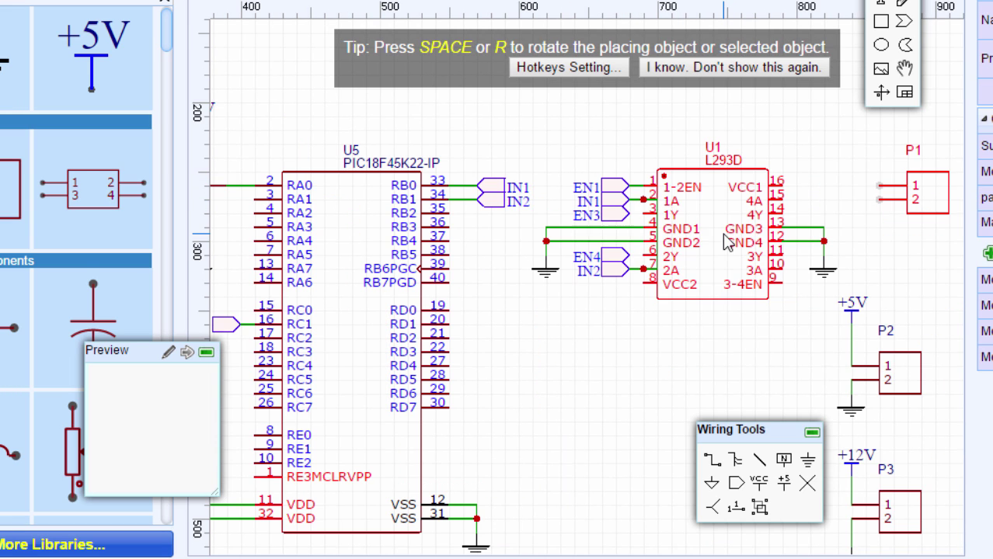
Rename U1's output flags OUT1 and OUT2 and add matching OUT1/OUT2 flags on P1's pins.
double_click(614, 216)
text(OUT1)
key(Return)
double_click(614, 255)
text(OUT2)
key(Return)
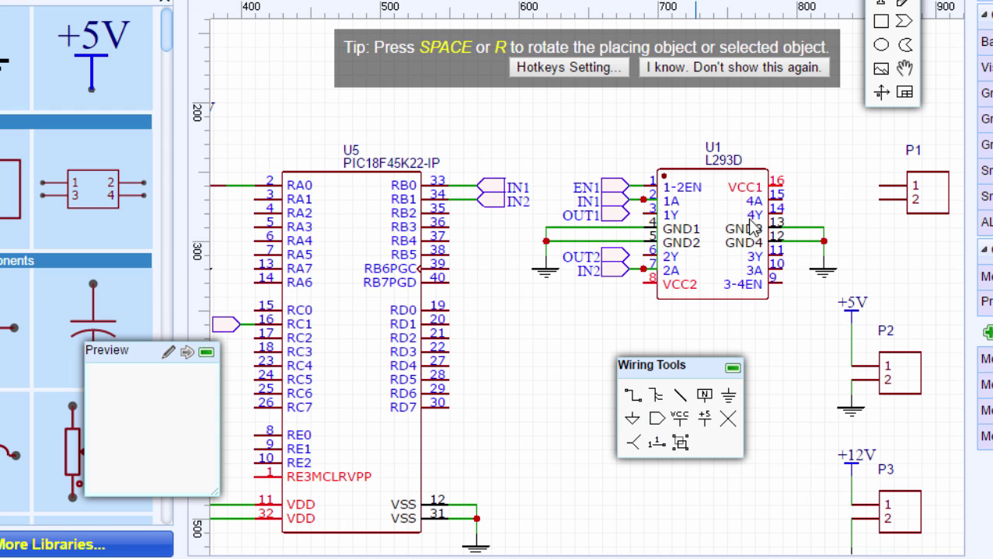
click(863, 188)
double_click(823, 201)
text(OUT4)
key(Return)
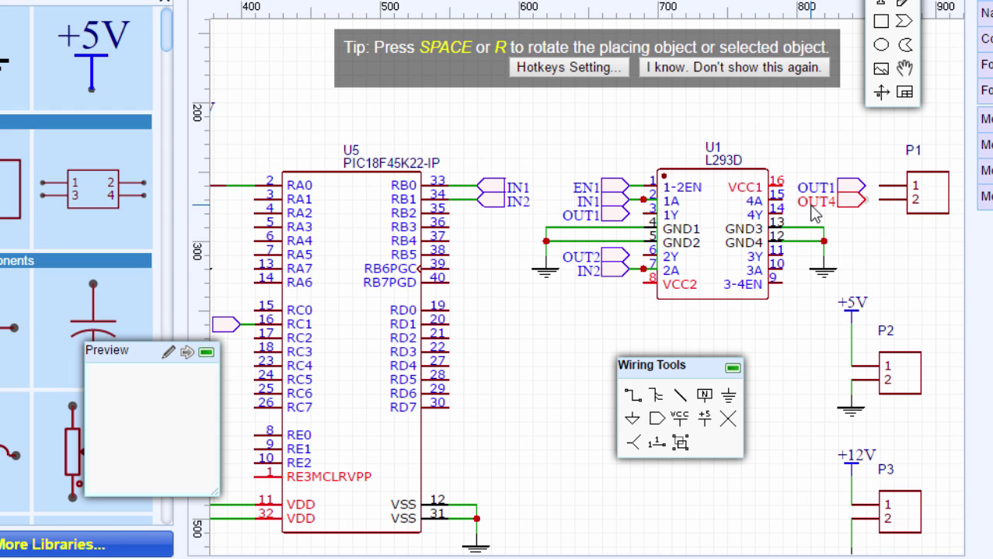
click(706, 420)
Place a +5V flag above U1 and relabel connector P1 as '12V DC Motor'.
click(800, 128)
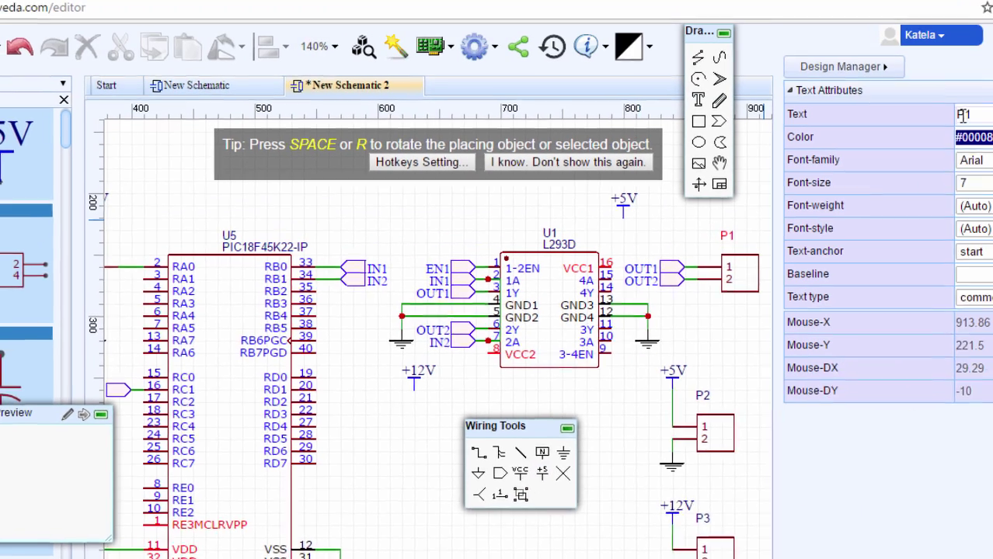
double_click(951, 114)
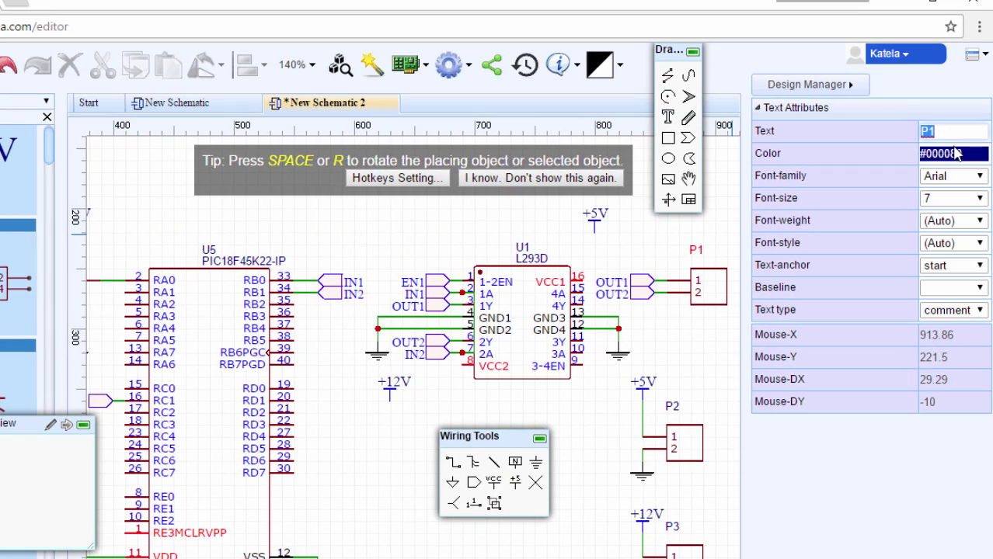
text(1)
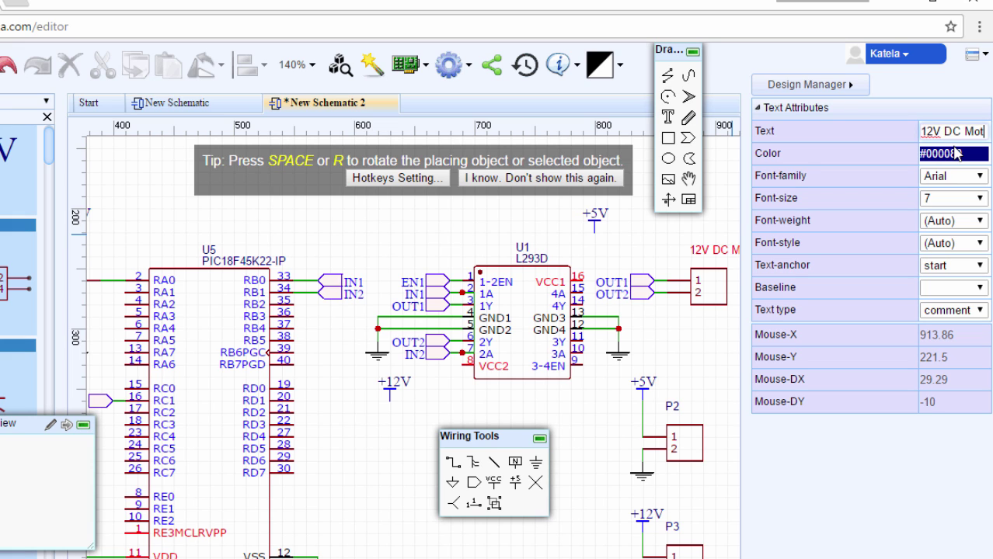
click(677, 350)
click(682, 259)
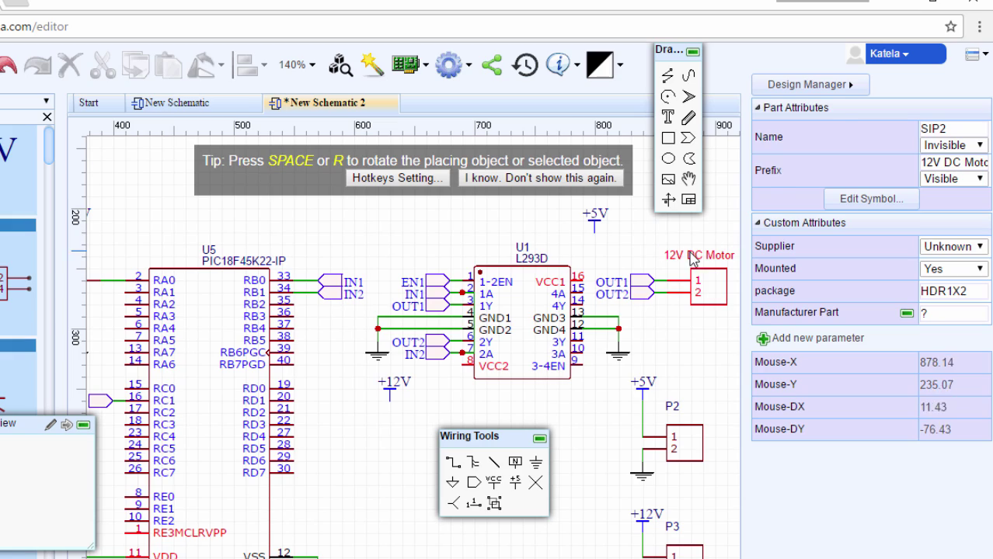
Wire the +5V flag to U1's VCC1 pin and VCC2 to the +12V flag.
key(w)
click(595, 223)
click(581, 277)
click(470, 359)
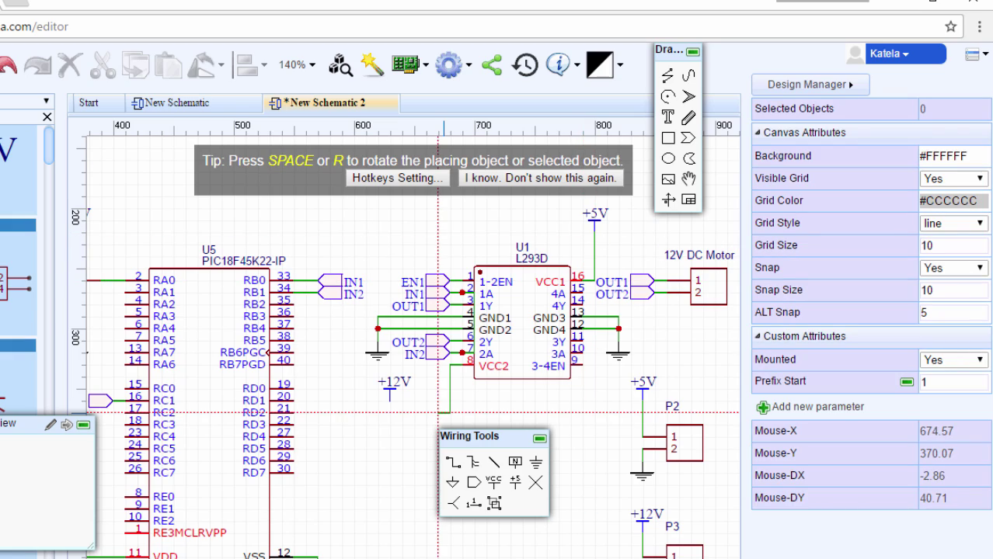
click(389, 399)
key(Escape)
scroll(416, 439, down, 3)
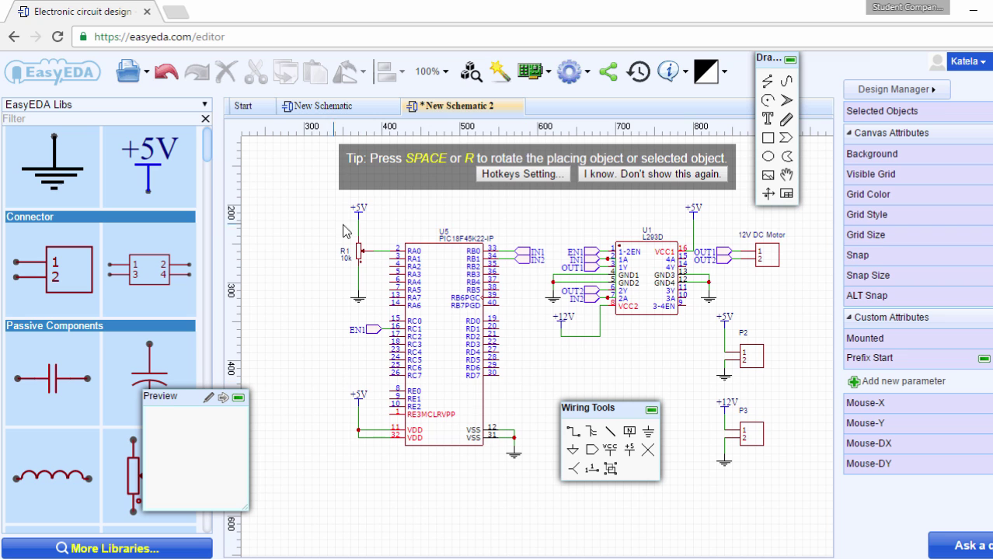
Retitle 'New Schematic 2' as 'DC Motor Control' and save it in the DC Motor Control Circuit project.
click(128, 71)
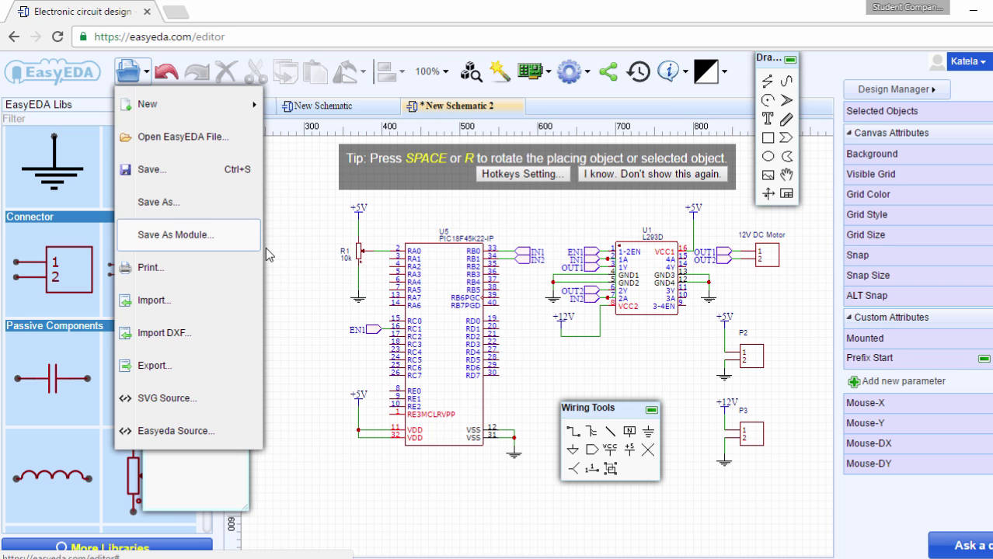
click(152, 169)
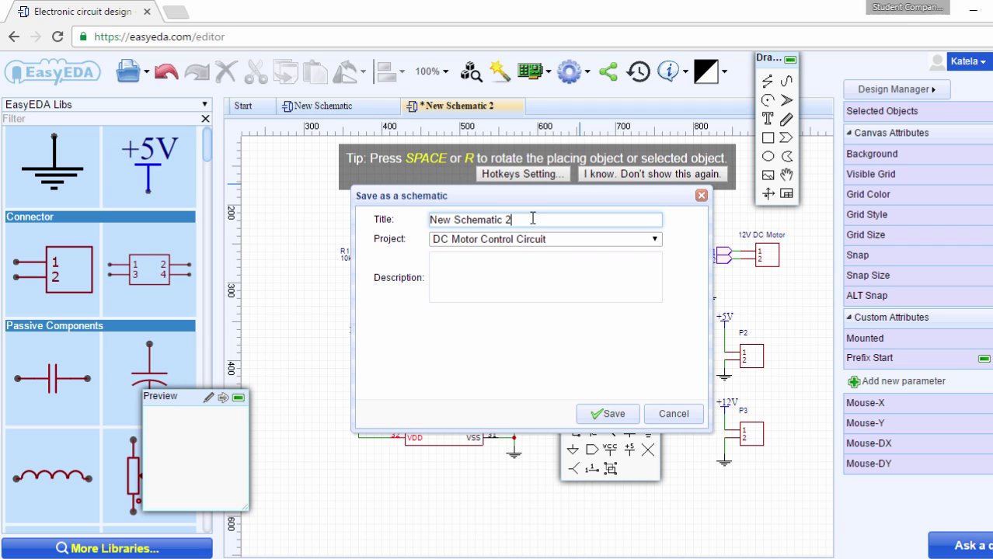
drag(535, 218, 424, 220)
text(DC Mot)
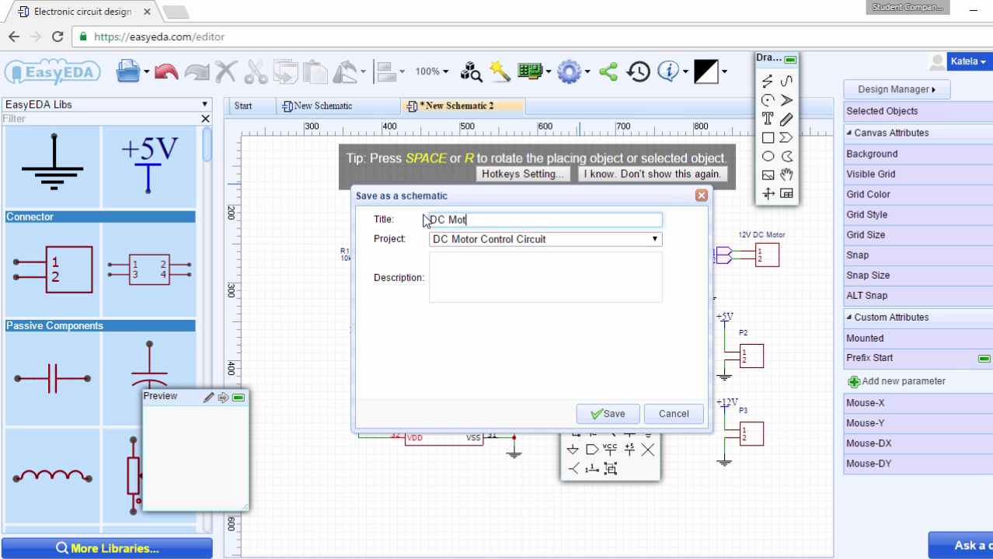
text(or Control)
click(609, 413)
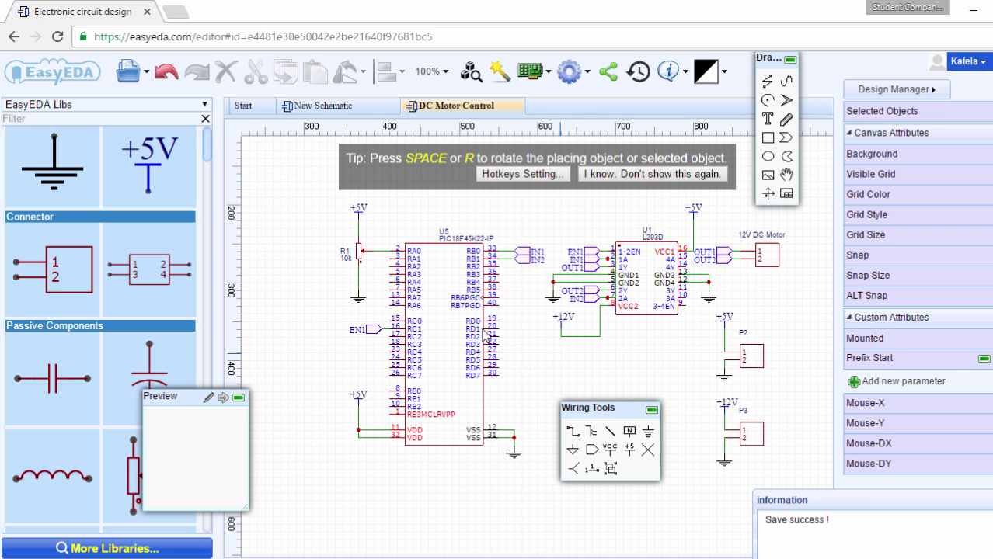
mouse_move(145, 84)
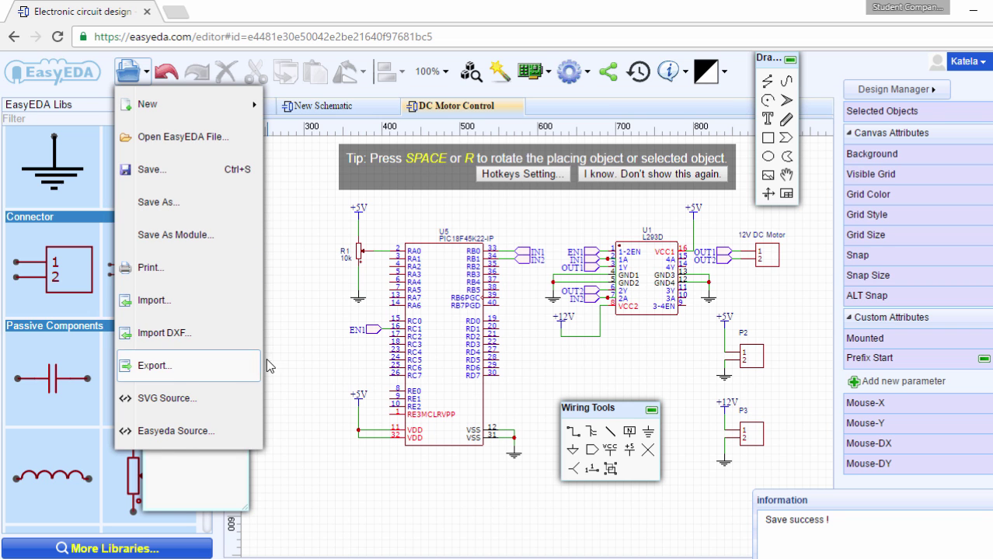
Export the active file as a 1:1 PDF, review DC-Motor-Control.pdf, then return to the editor tab.
click(215, 374)
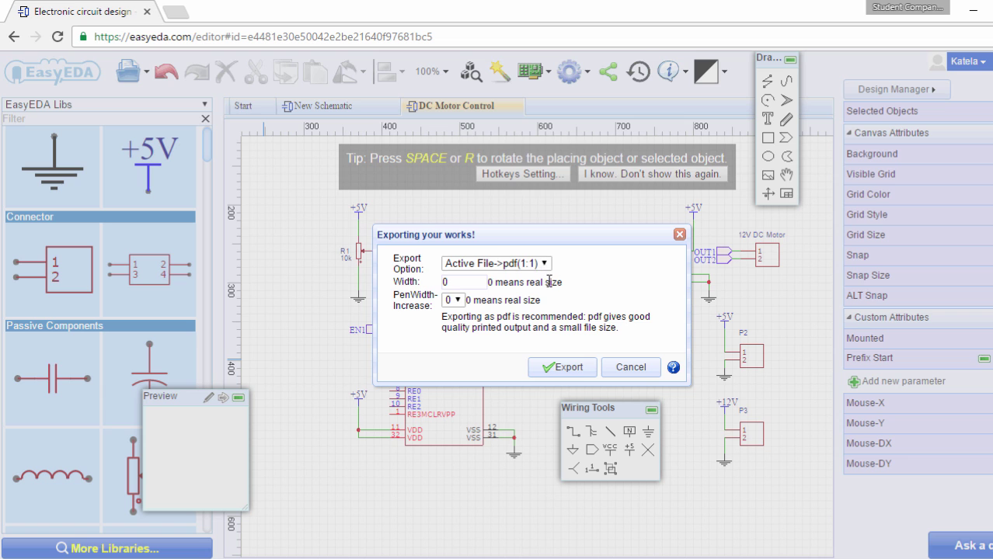
click(571, 368)
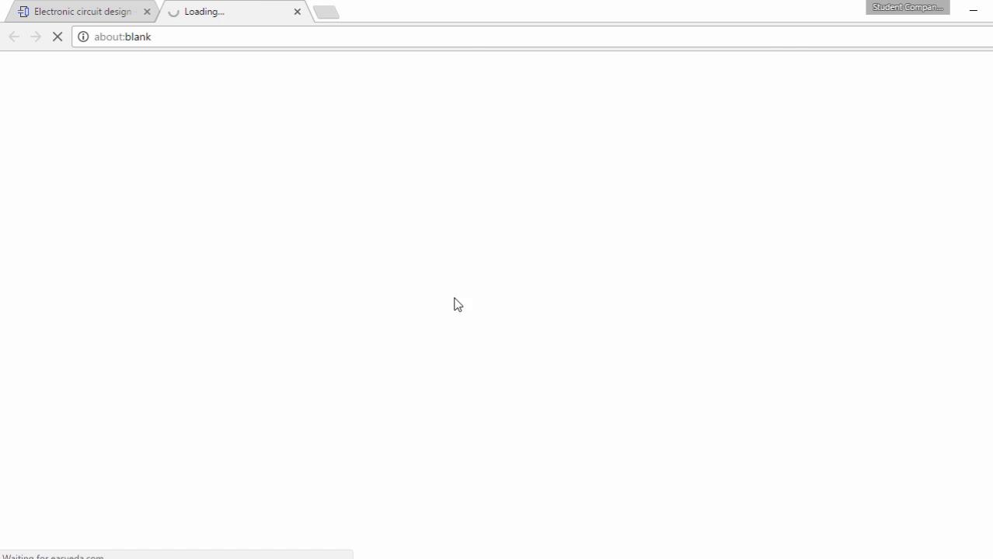
scroll(746, 388, down, 3)
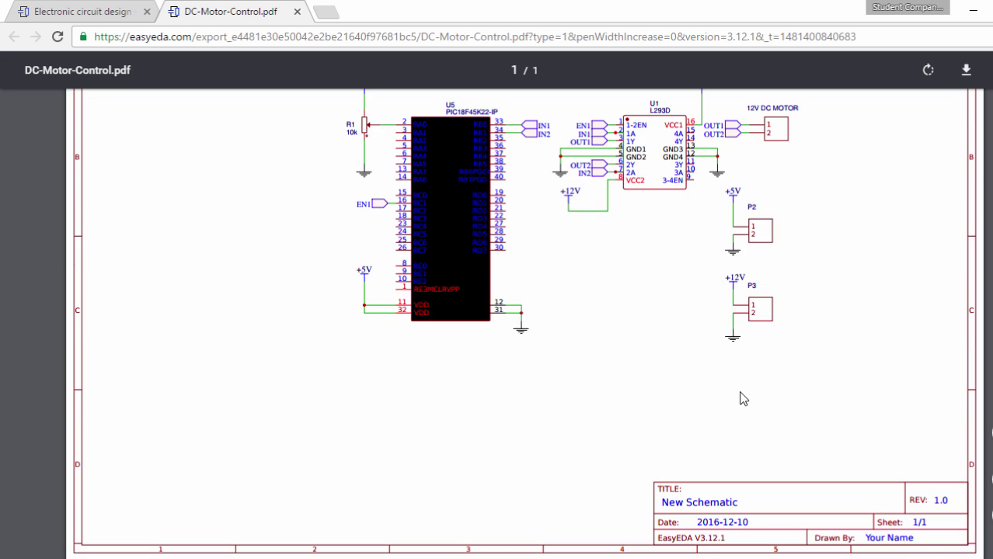
click(104, 9)
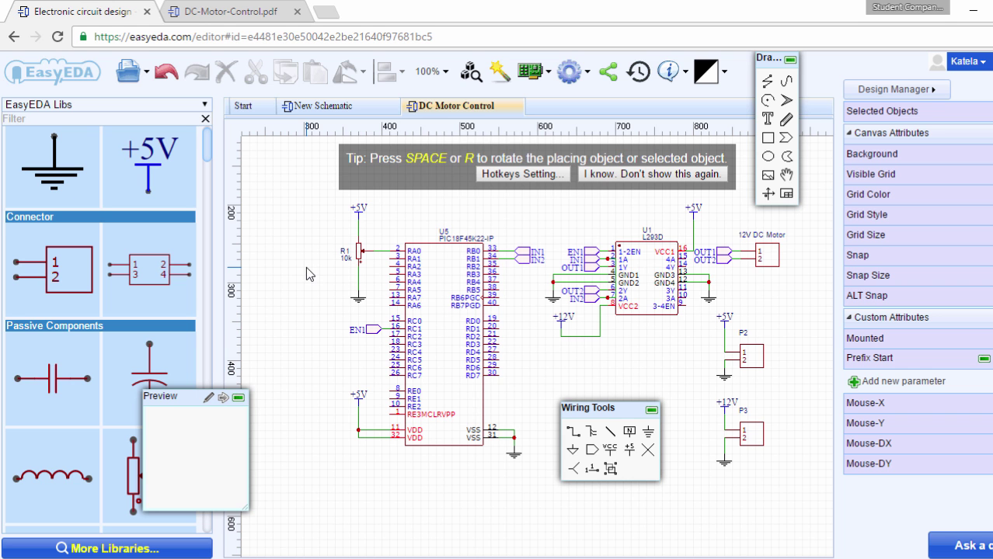